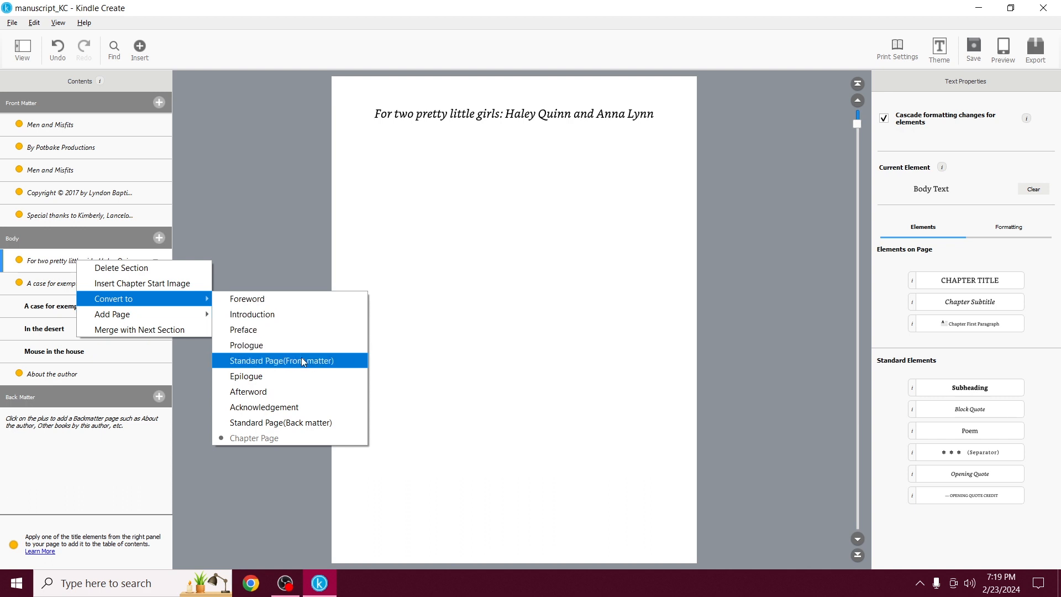
# Convert the dedication section and the linked story-list section in the body to Standard Page (Front matter).
pyautogui.click(303, 362)
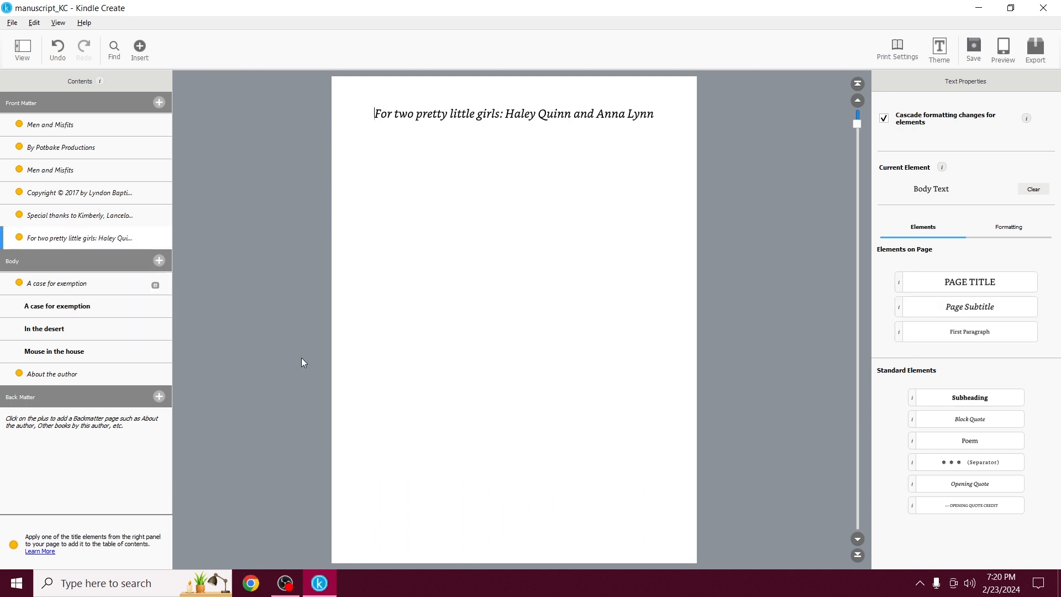
pyautogui.click(65, 285)
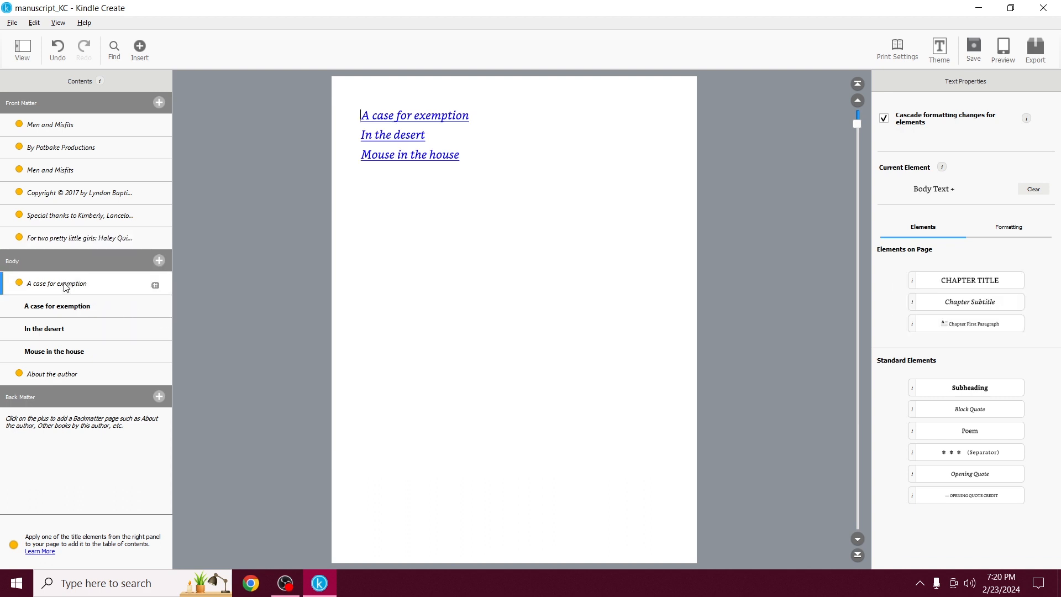
pyautogui.rightClick(64, 286)
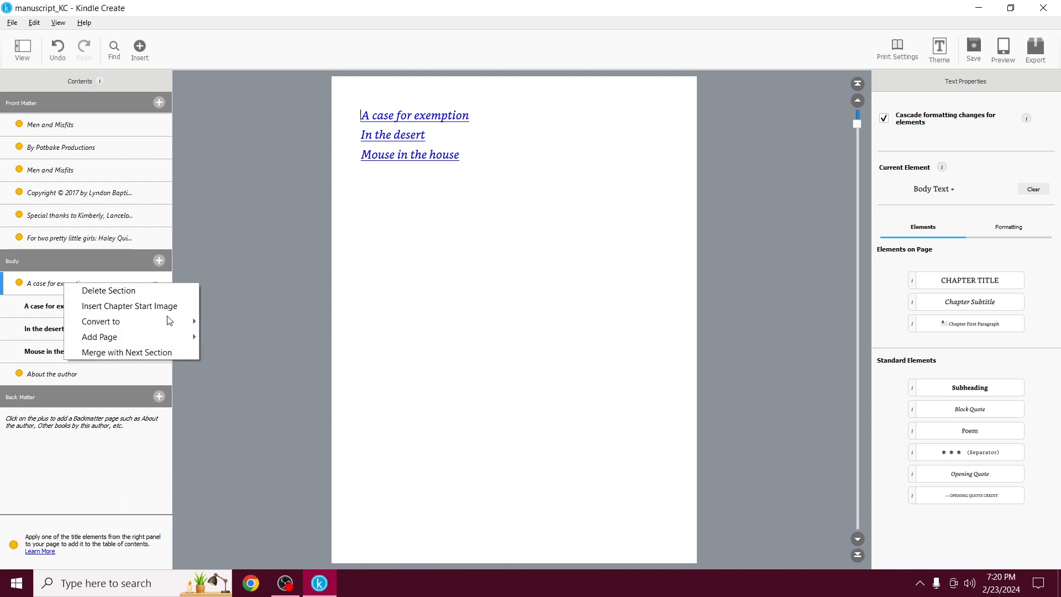
pyautogui.moveTo(178, 325)
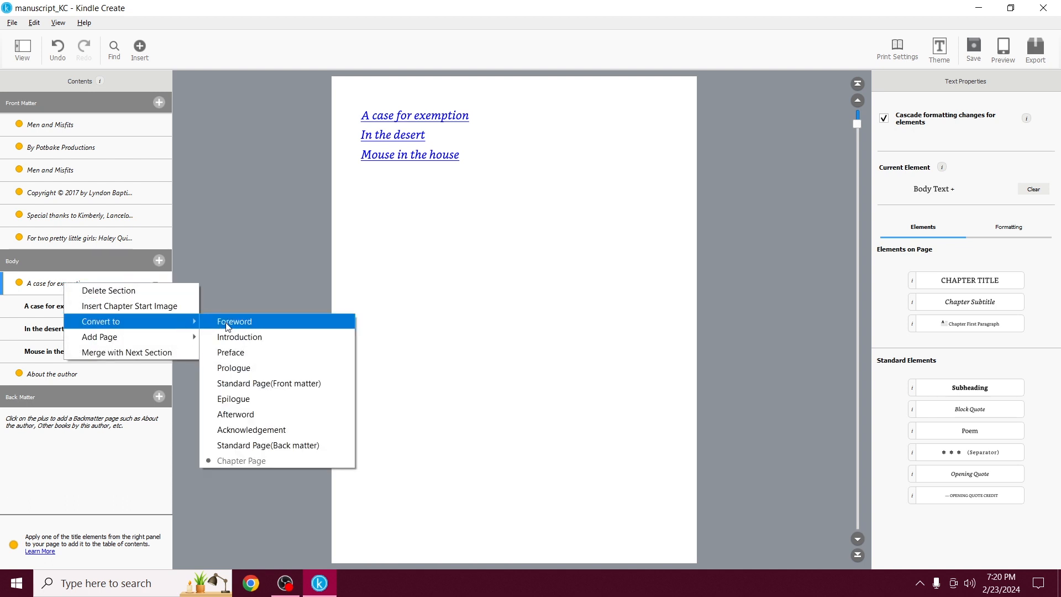
pyautogui.click(282, 386)
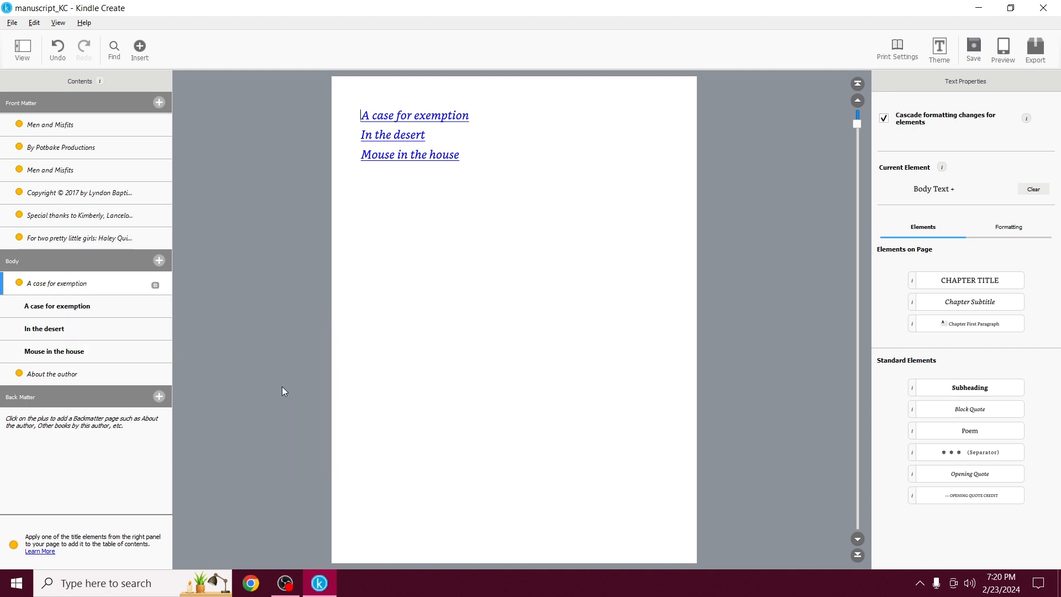
# Convert the "About the author" section to Standard Page (Back matter).
pyautogui.click(71, 381)
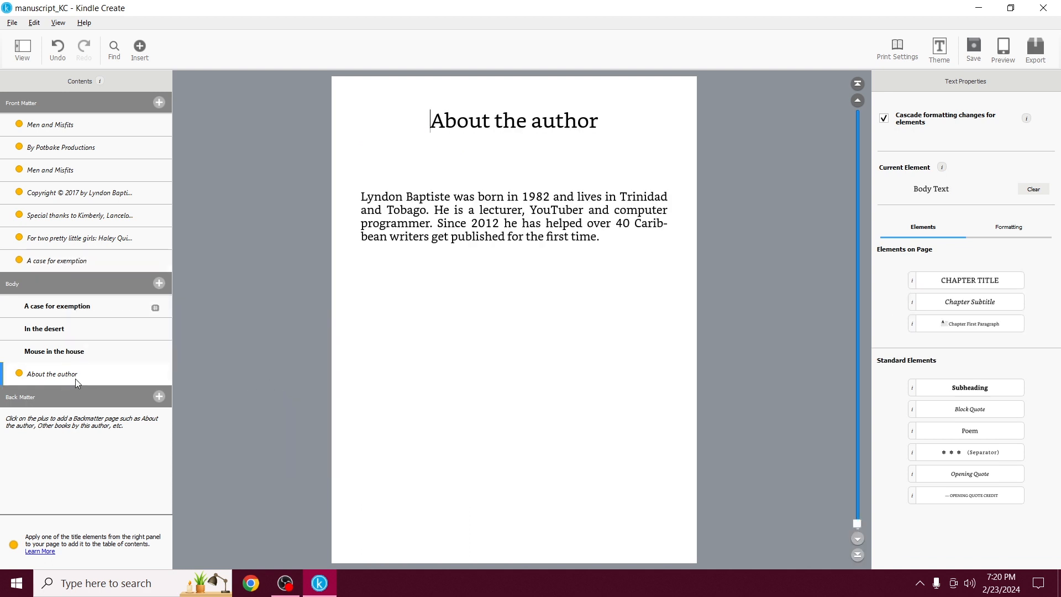
pyautogui.rightClick(75, 379)
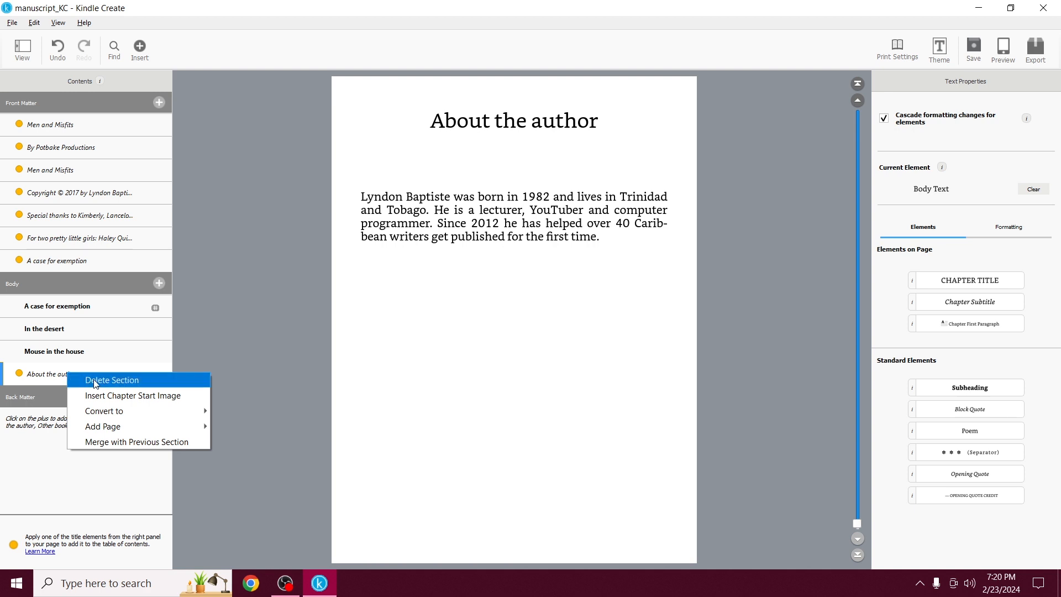
pyautogui.moveTo(125, 410)
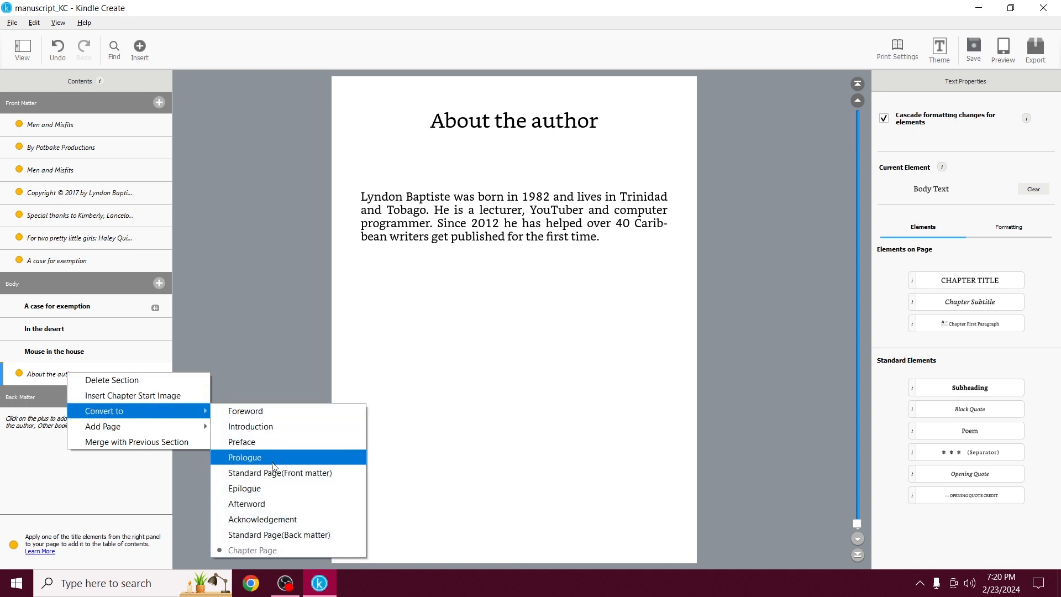
pyautogui.click(302, 536)
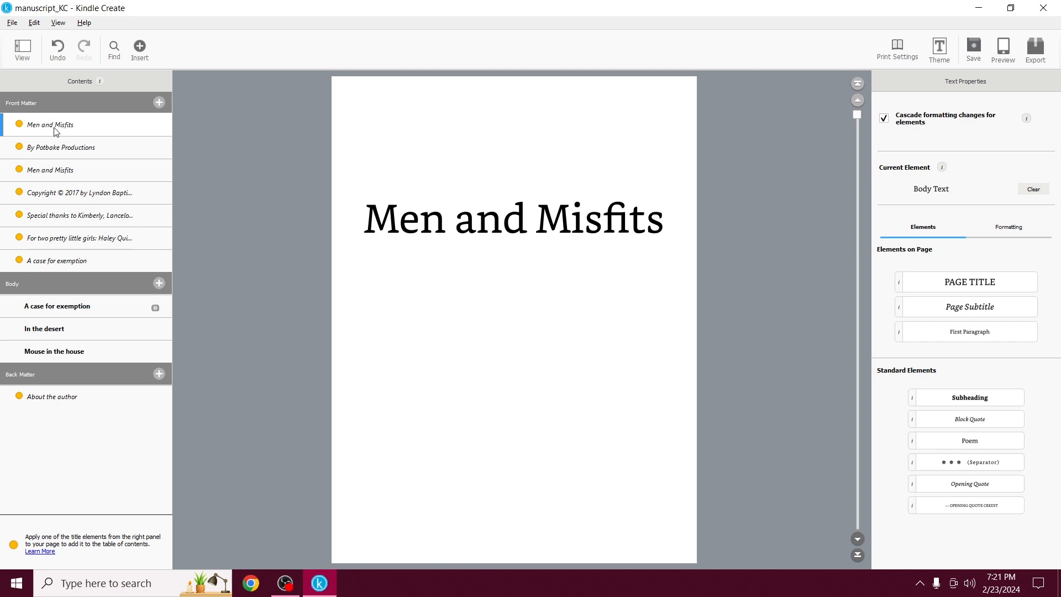
# Review the three body chapters, the "About the author" page and the first "Men and Misfits" page.
pyautogui.click(78, 307)
pyautogui.click(76, 333)
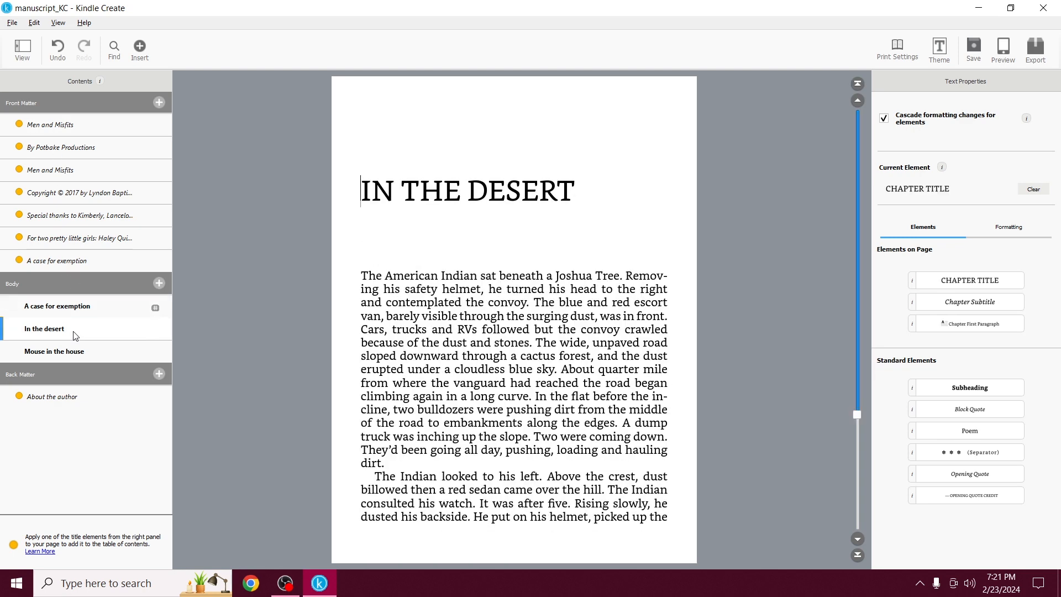
pyautogui.click(73, 354)
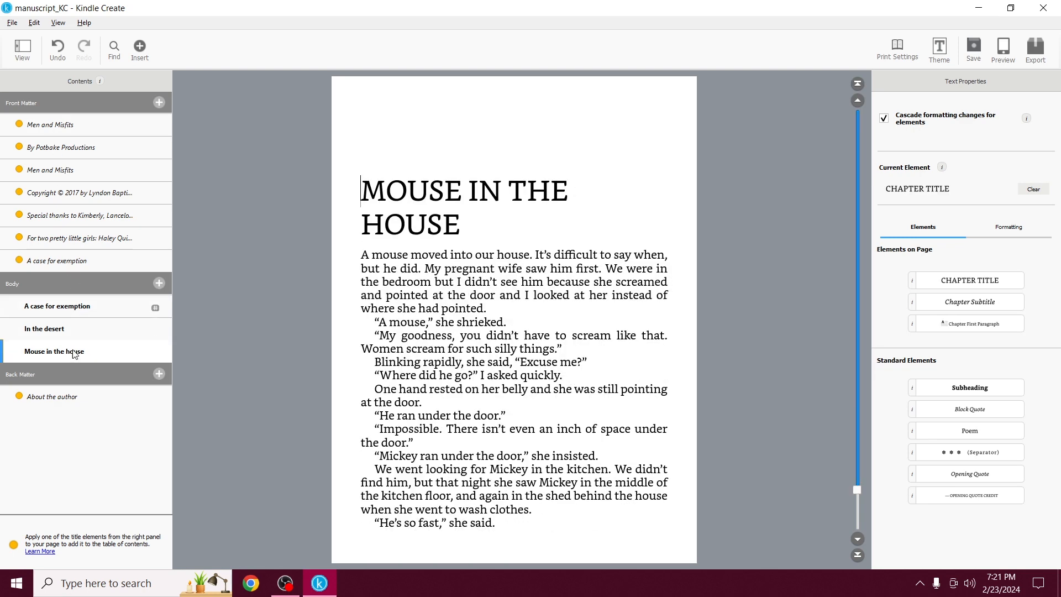
pyautogui.click(75, 399)
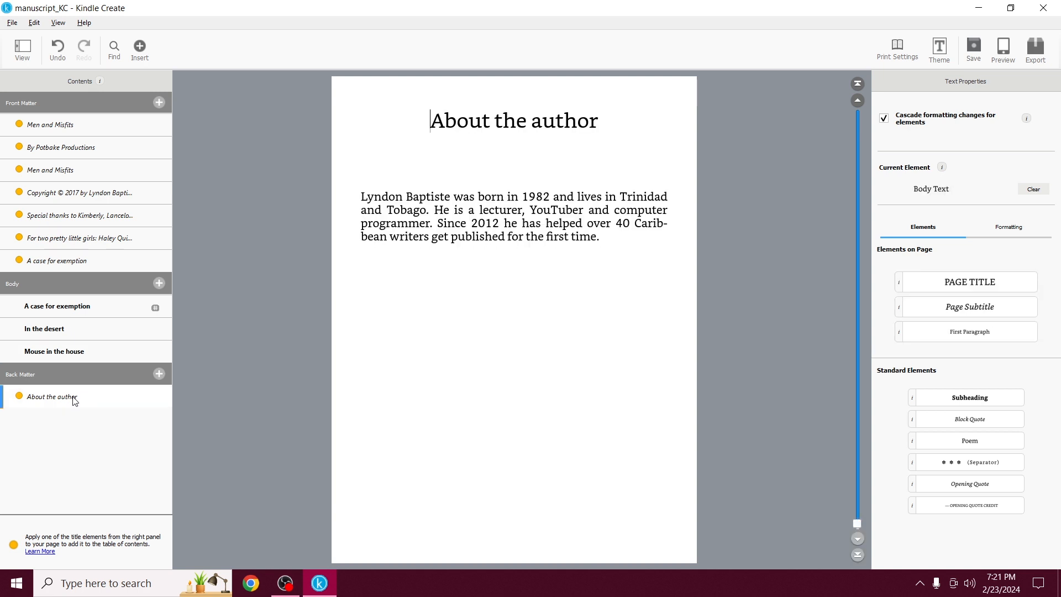
pyautogui.click(45, 124)
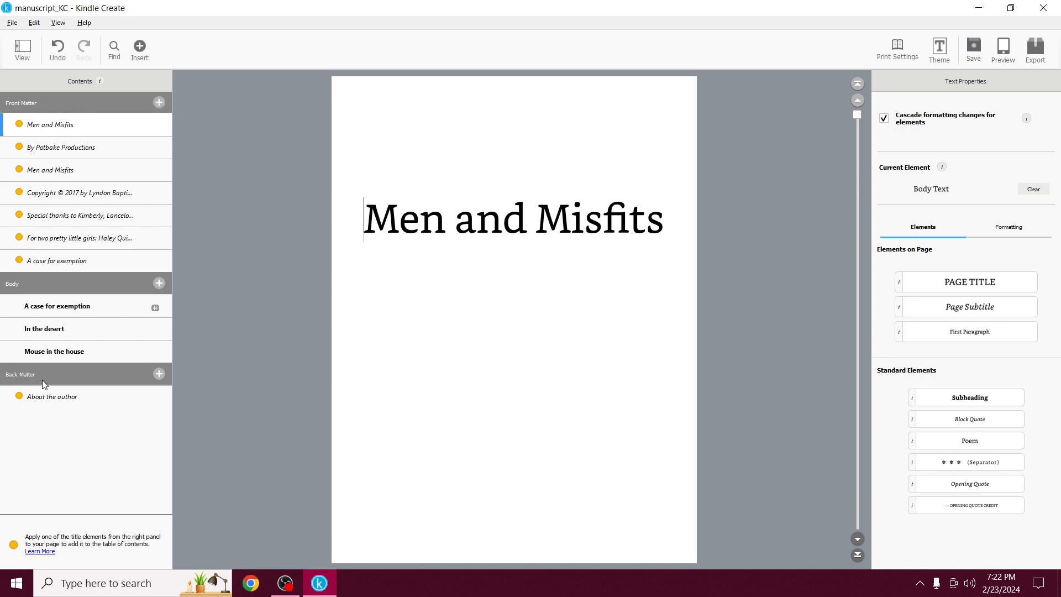
pyautogui.click(160, 103)
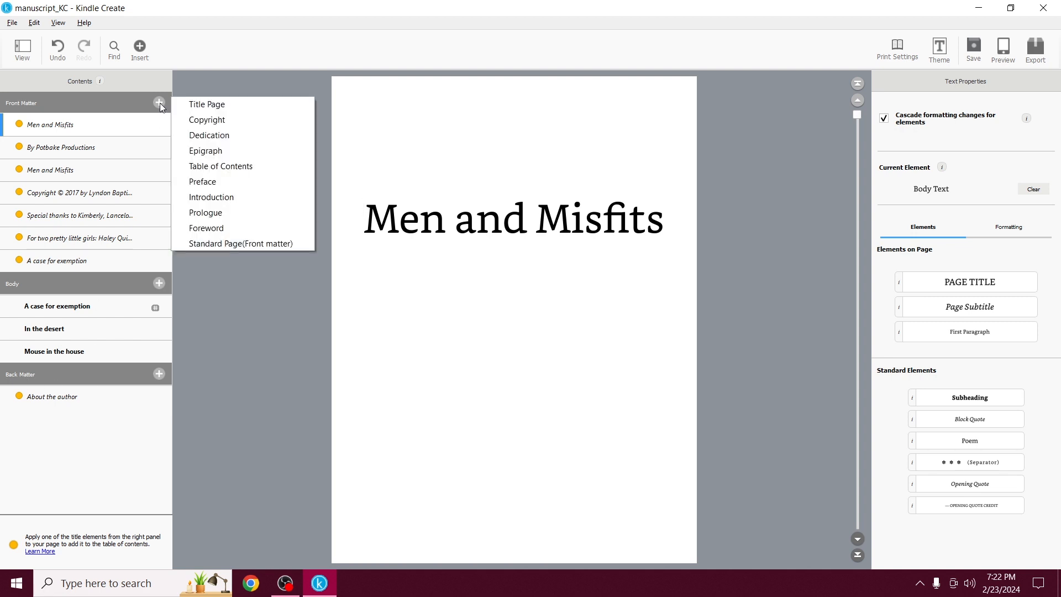
pyautogui.click(205, 119)
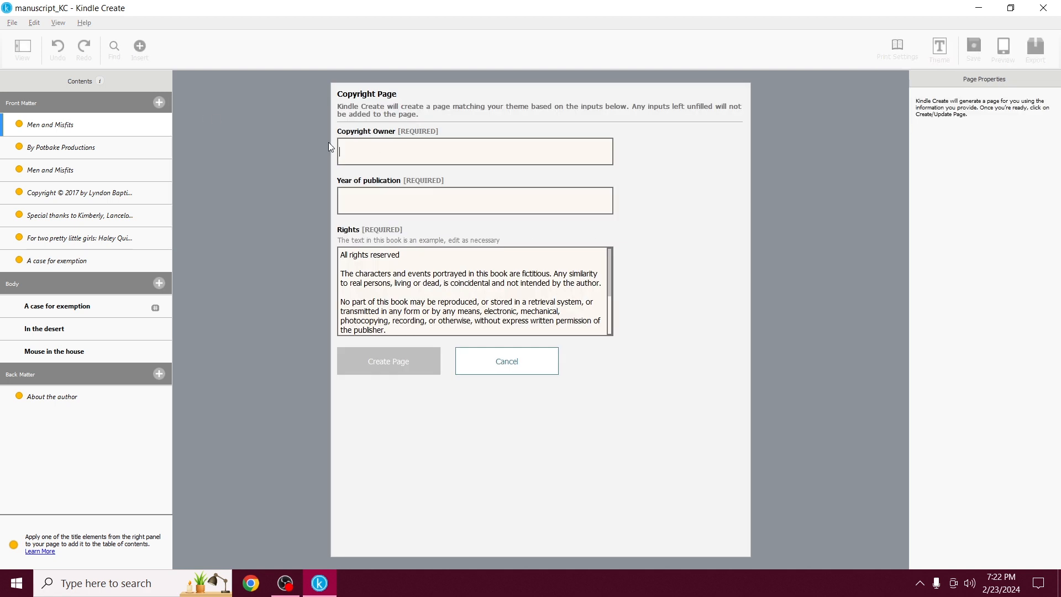
pyautogui.click(544, 358)
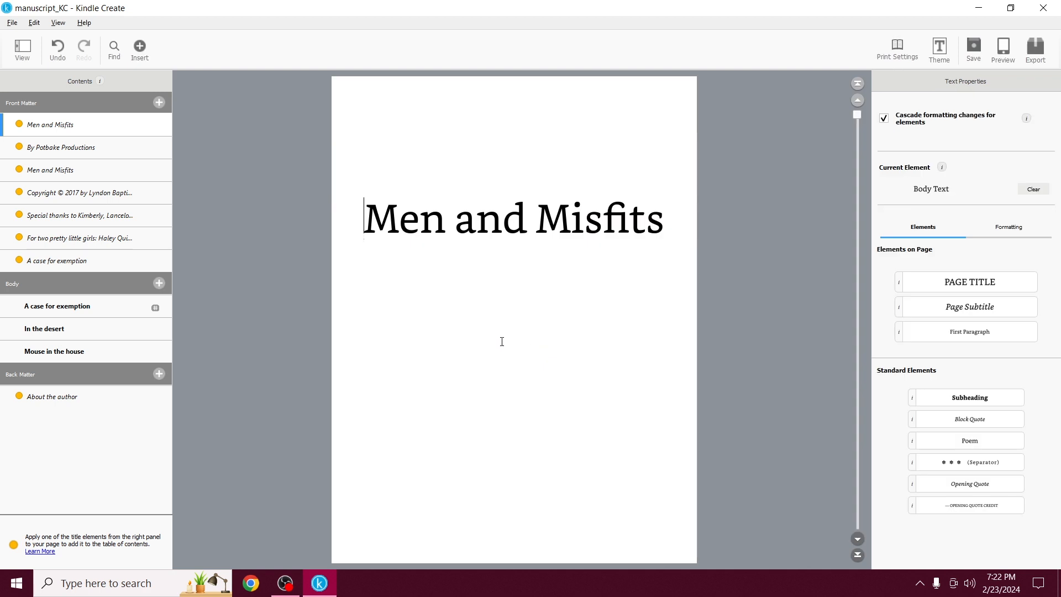
pyautogui.click(158, 103)
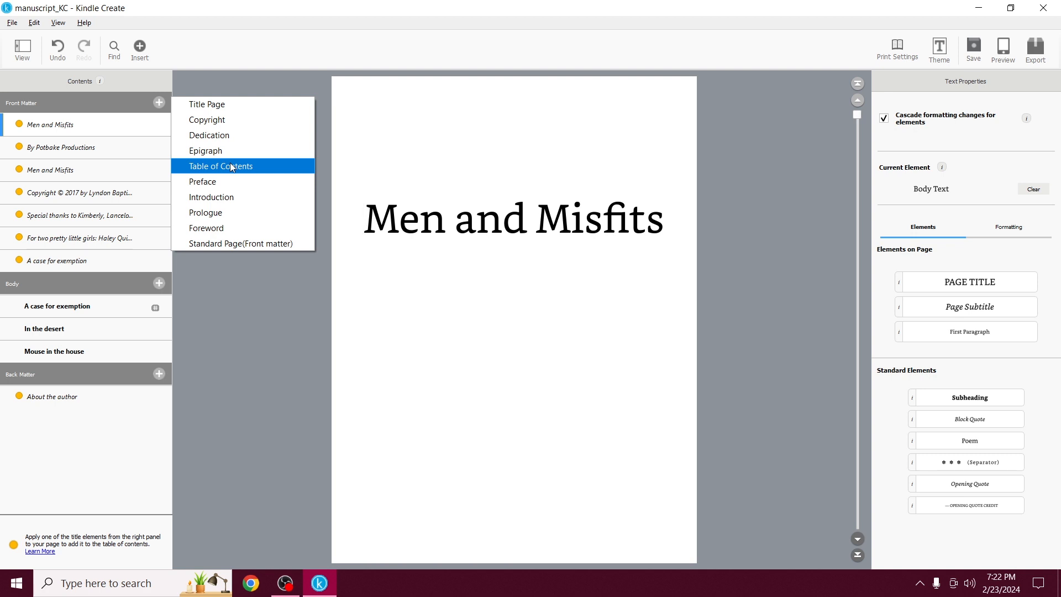
pyautogui.click(246, 244)
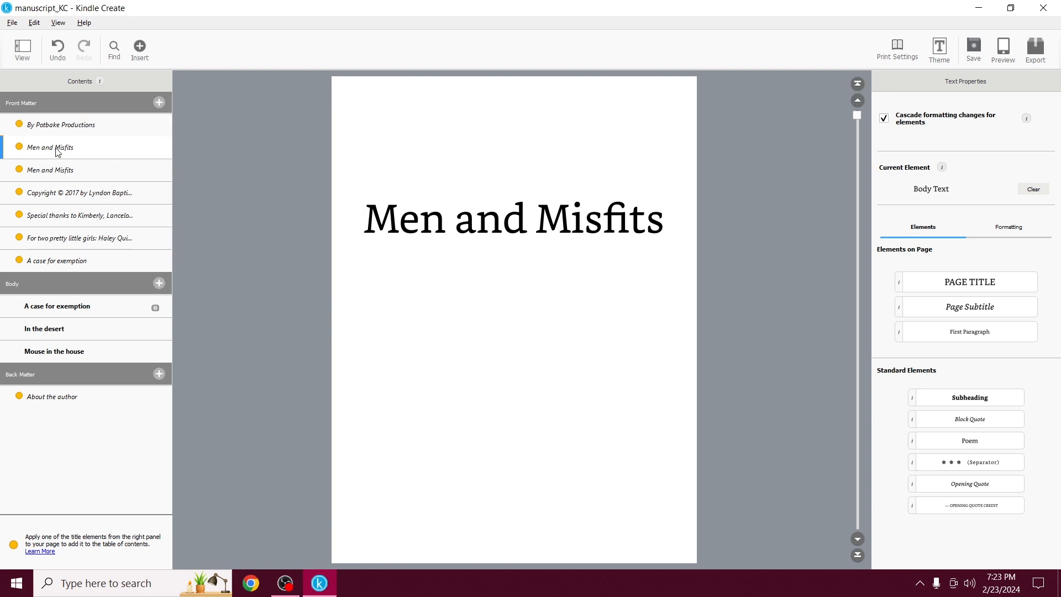
# Delete both "Men and Misfits" sections from the front matter.
pyautogui.rightClick(57, 149)
pyautogui.click(47, 148)
pyautogui.rightClick(47, 148)
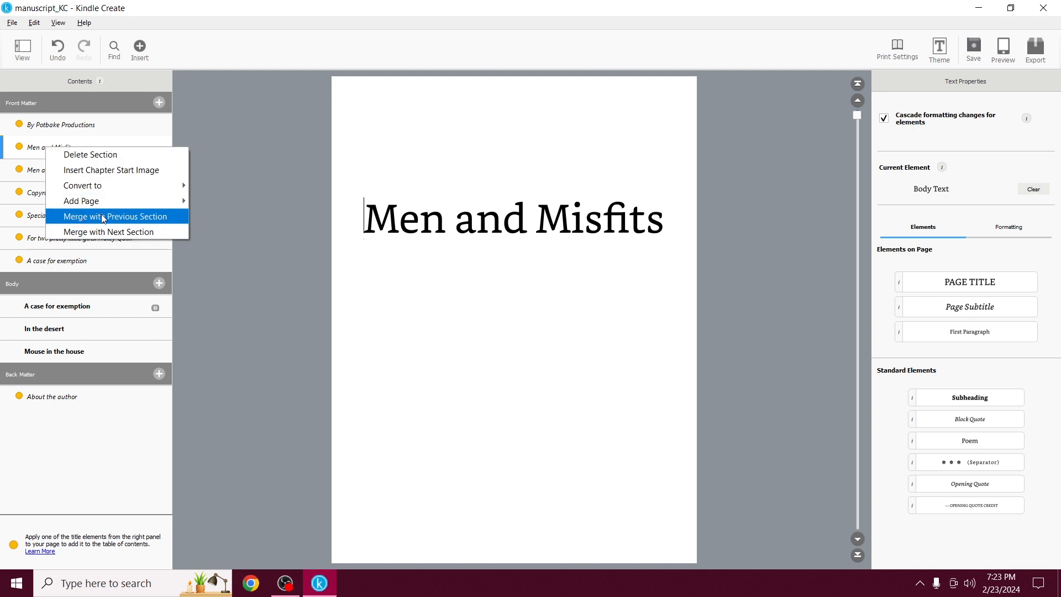
pyautogui.click(108, 159)
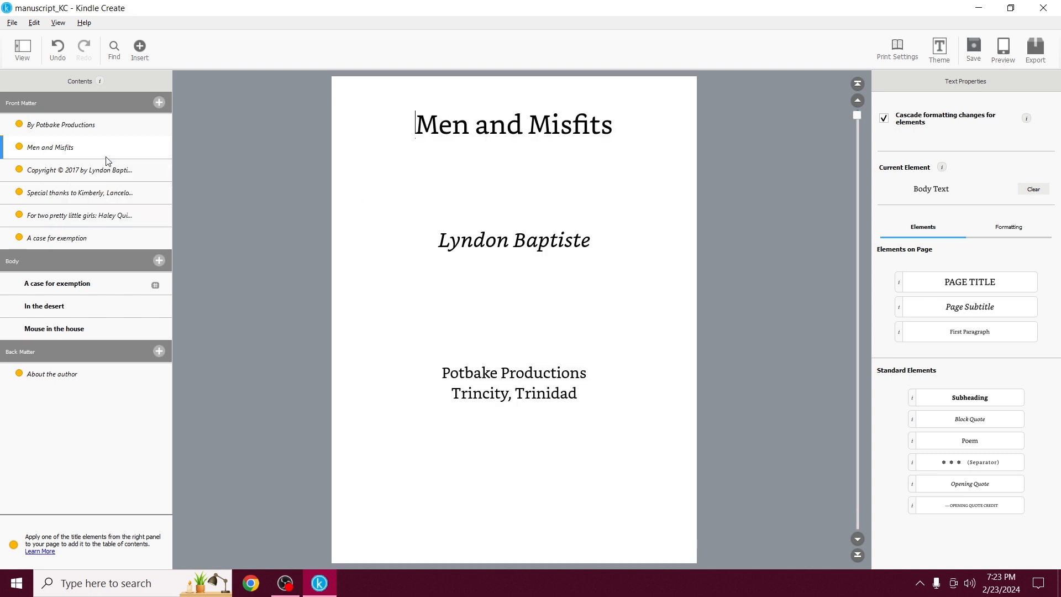
pyautogui.rightClick(61, 152)
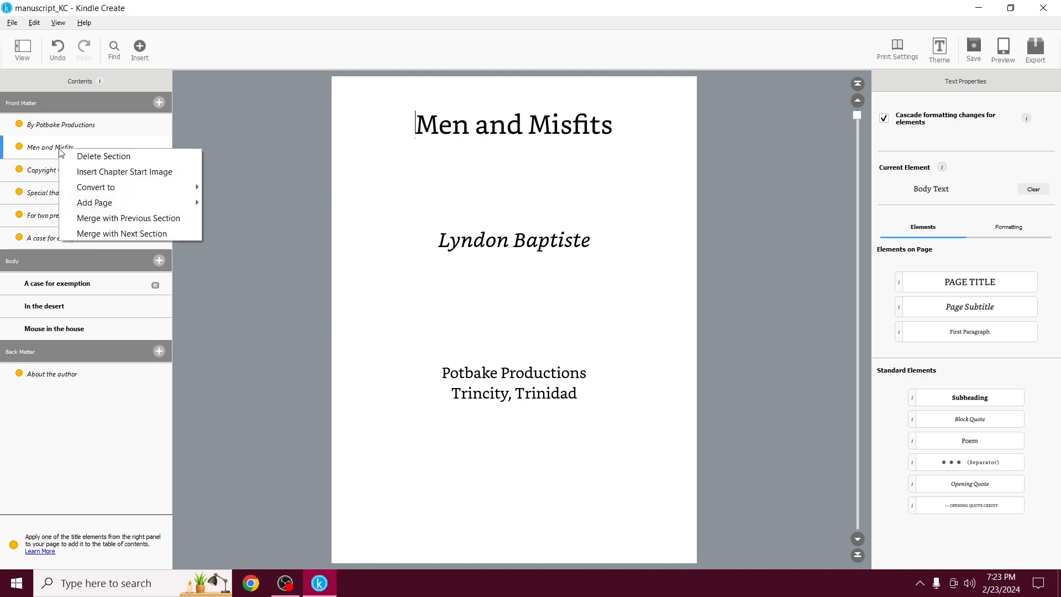
pyautogui.click(92, 158)
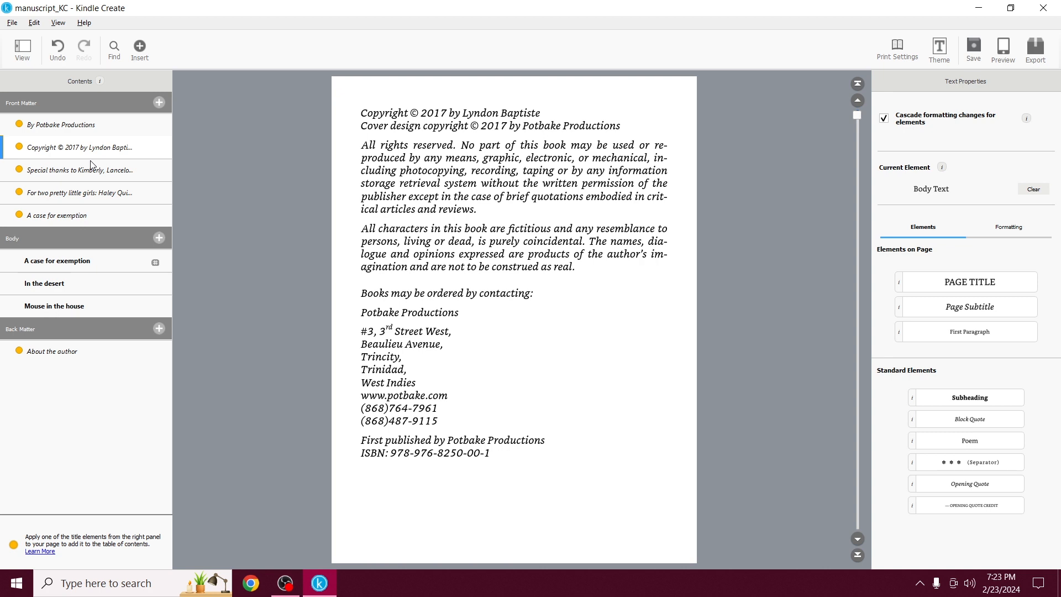
# Delete the "By Potbake Productions" section and the copyright section from the front matter.
pyautogui.click(53, 124)
pyautogui.rightClick(58, 120)
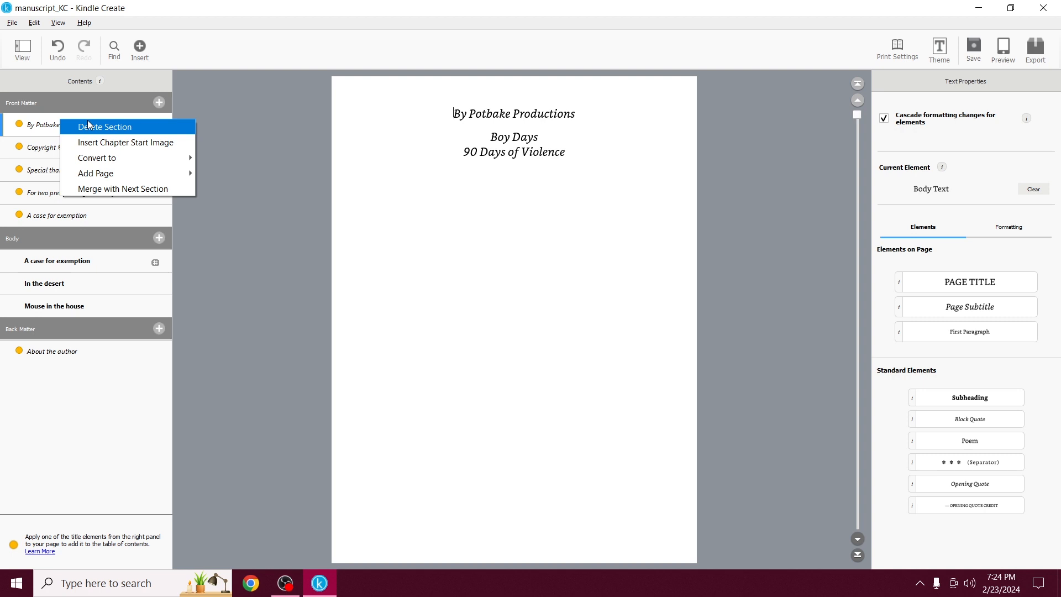
pyautogui.click(113, 128)
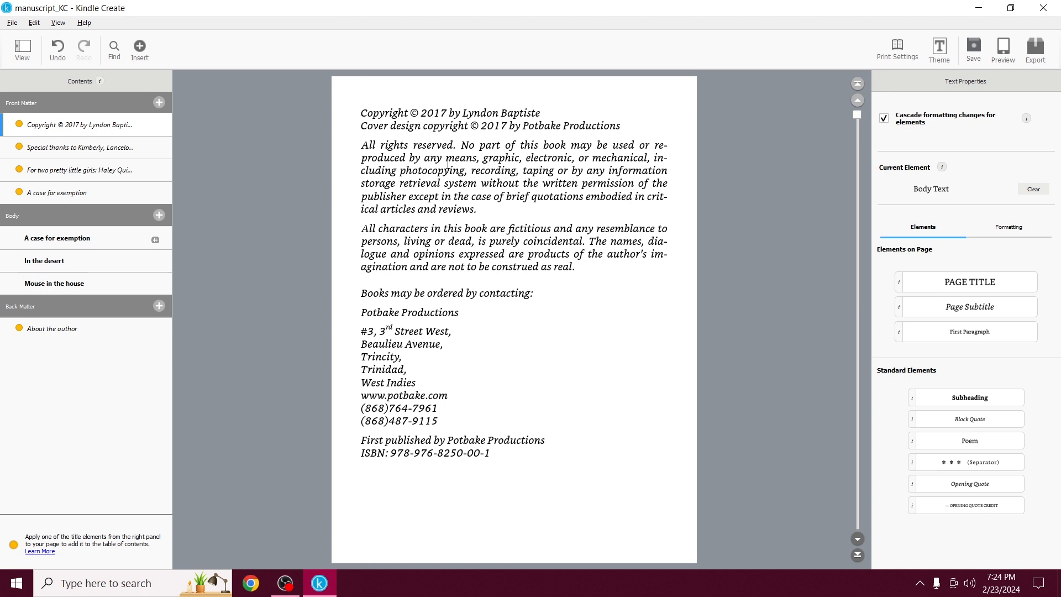
pyautogui.rightClick(63, 127)
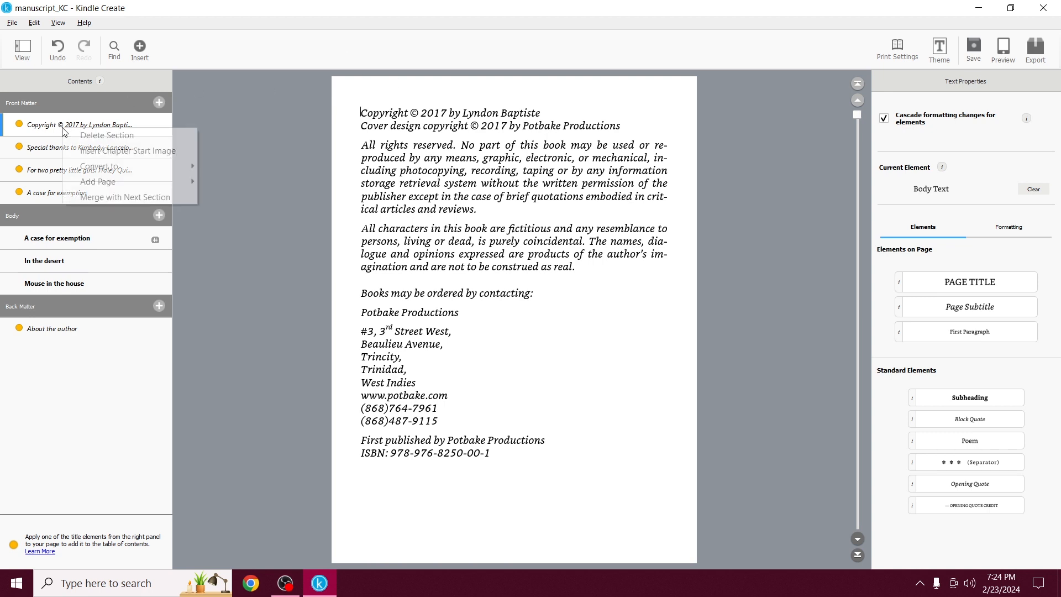
pyautogui.click(103, 136)
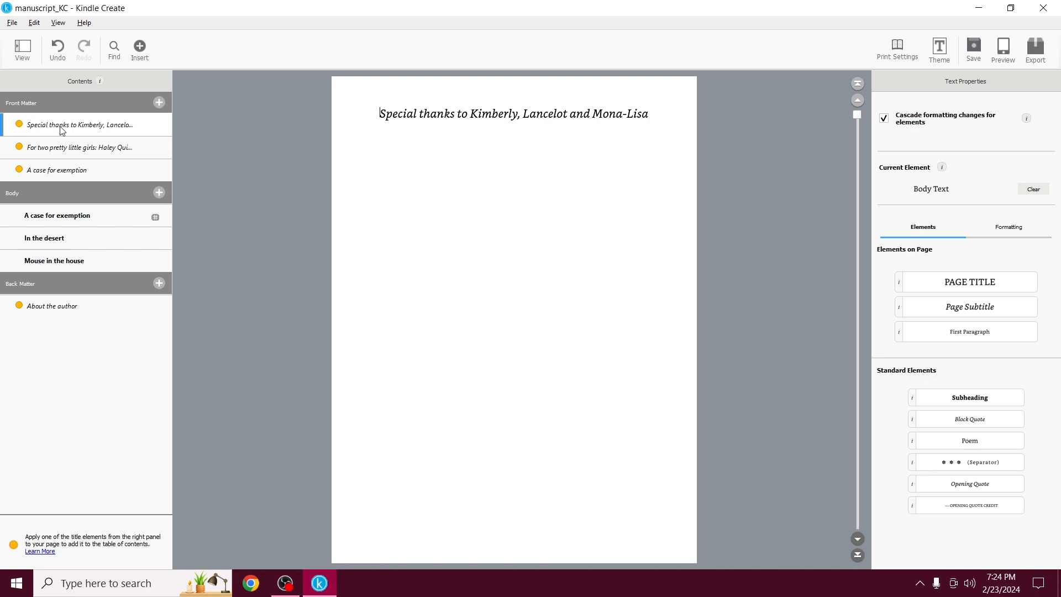
# Convert the "For two pretty little girls" dedication section in the front matter to an Acknowledgement page.
pyautogui.click(42, 151)
pyautogui.rightClick(43, 154)
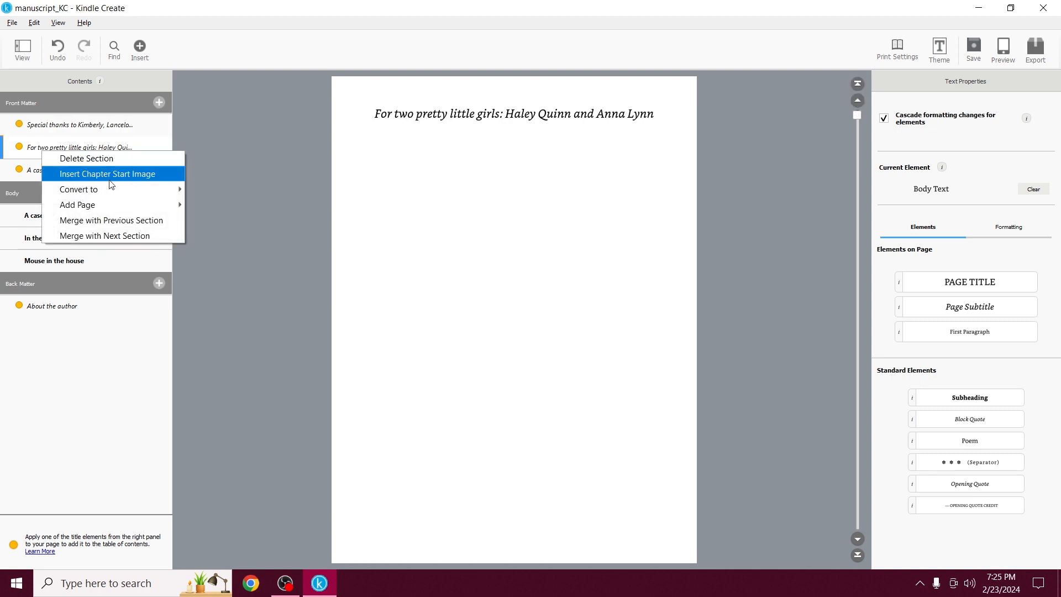
pyautogui.moveTo(117, 192)
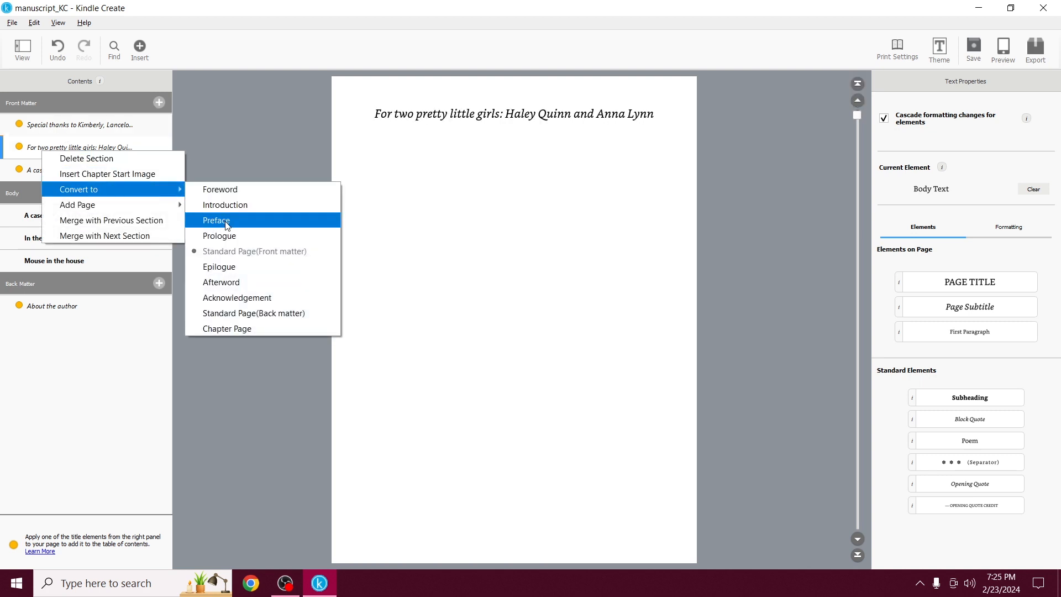
pyautogui.click(251, 298)
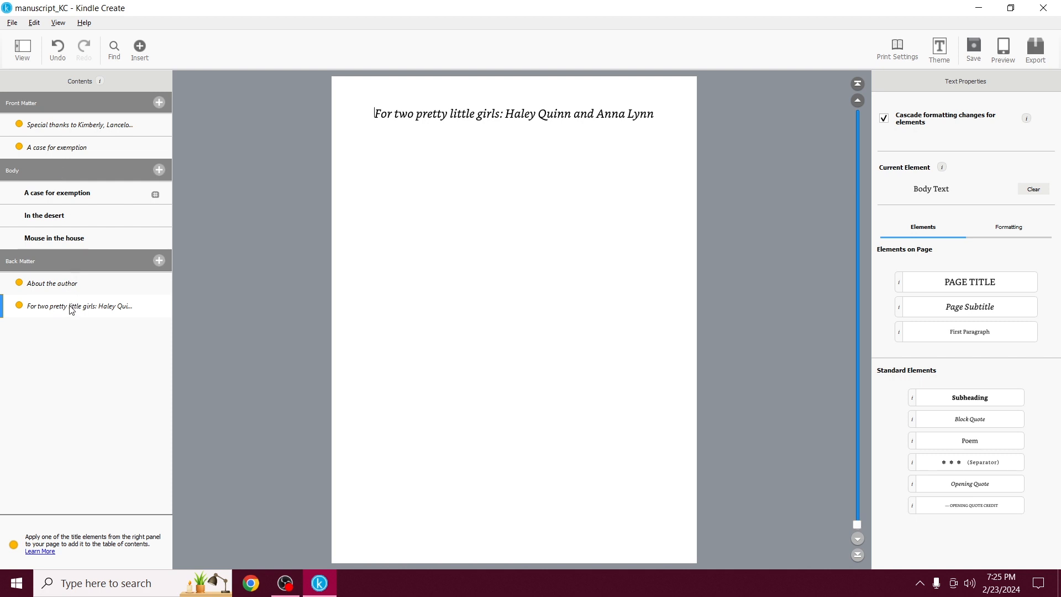
# Convert the "Special thanks" section in the front matter to an Acknowledgement page.
pyautogui.rightClick(65, 125)
pyautogui.moveTo(110, 163)
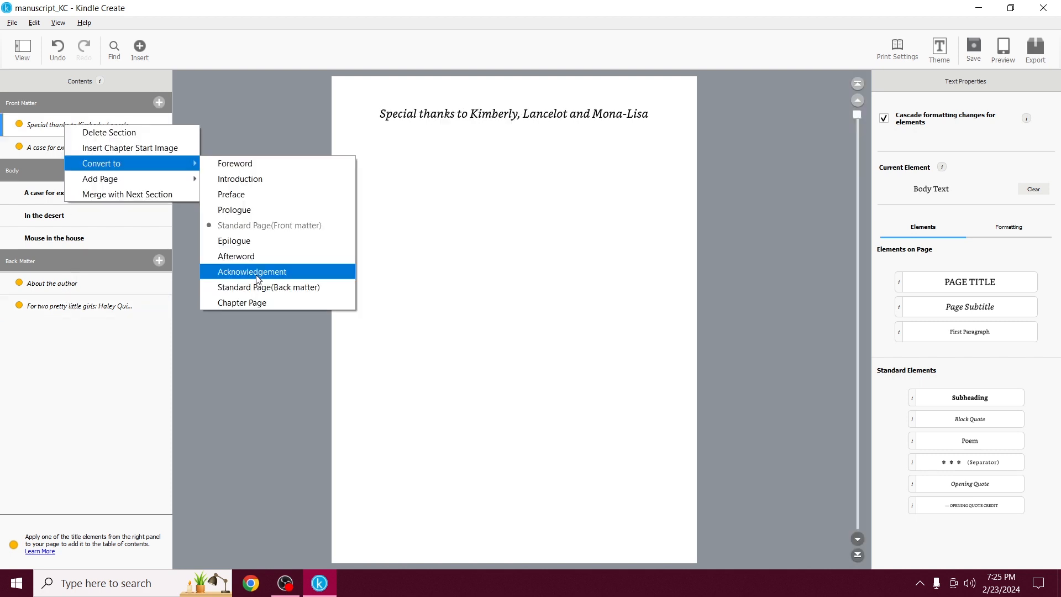
pyautogui.click(256, 273)
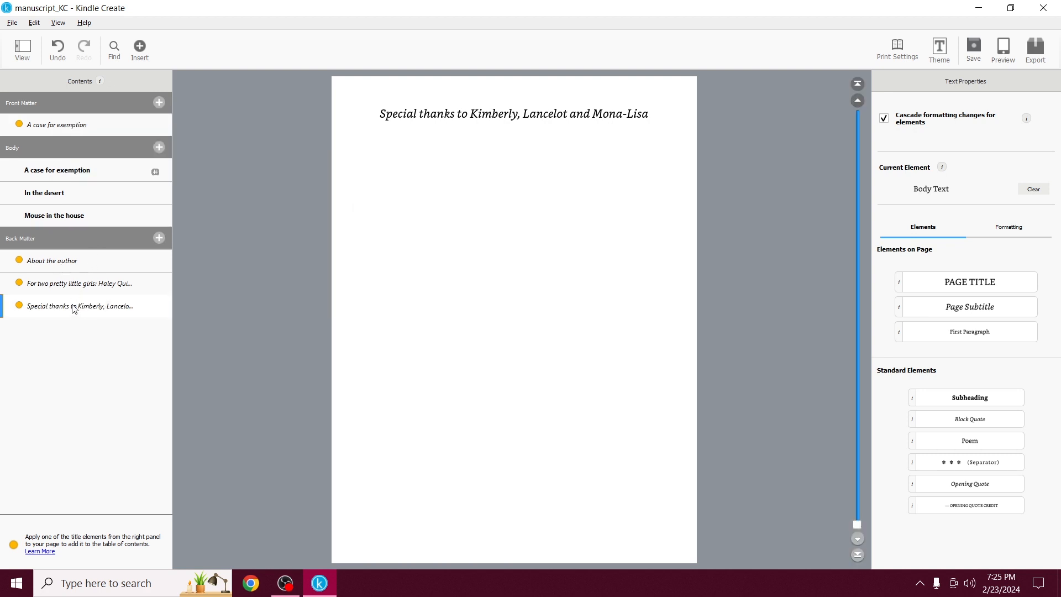
# Compare the dedication page and the special thanks page in the back matter.
pyautogui.click(65, 286)
pyautogui.click(75, 307)
pyautogui.click(67, 287)
pyautogui.click(77, 310)
# Add a generated title page to the front matter with the title "Men and Misfits", the author's full name and publisher "Potbake Productions".
pyautogui.click(64, 127)
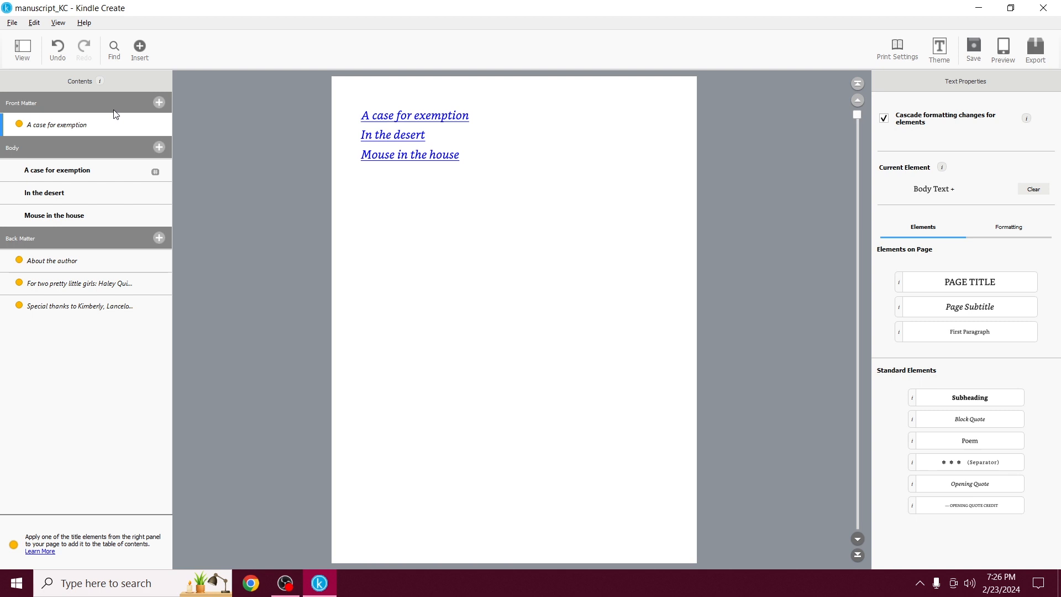
pyautogui.click(158, 103)
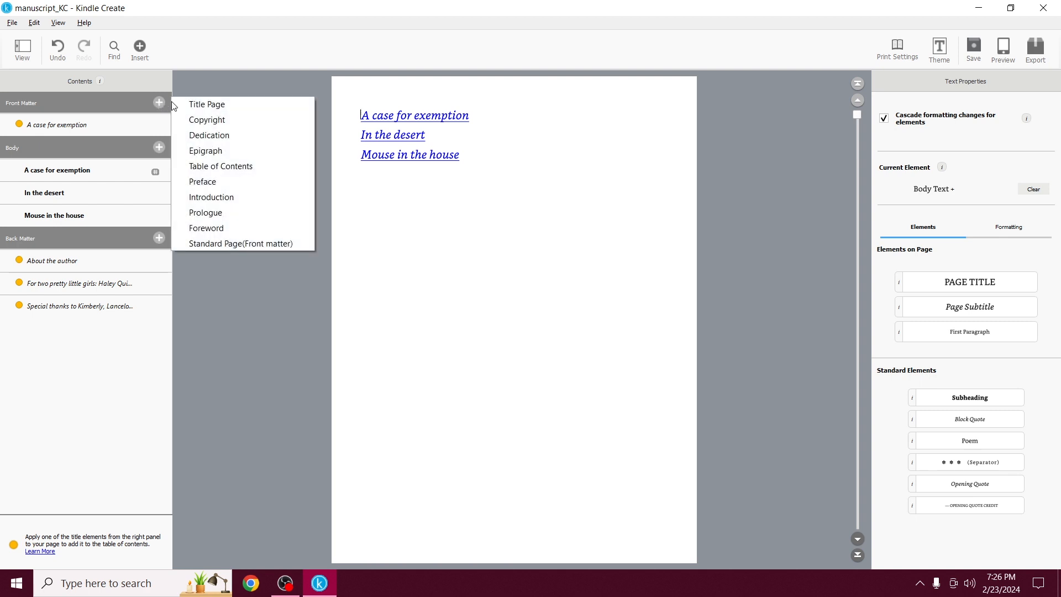
pyautogui.click(210, 105)
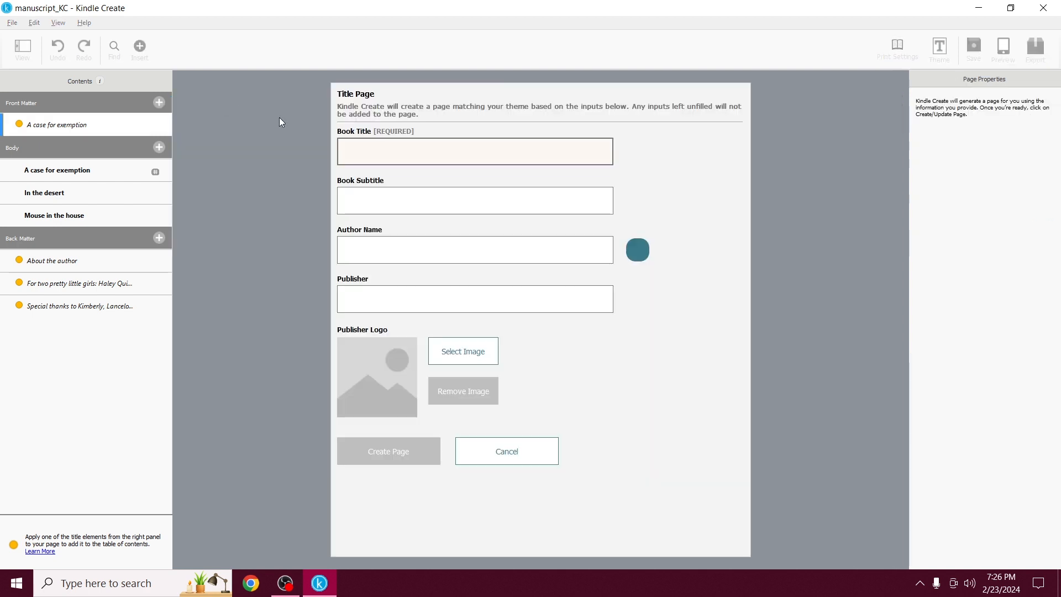
pyautogui.write('Men an')
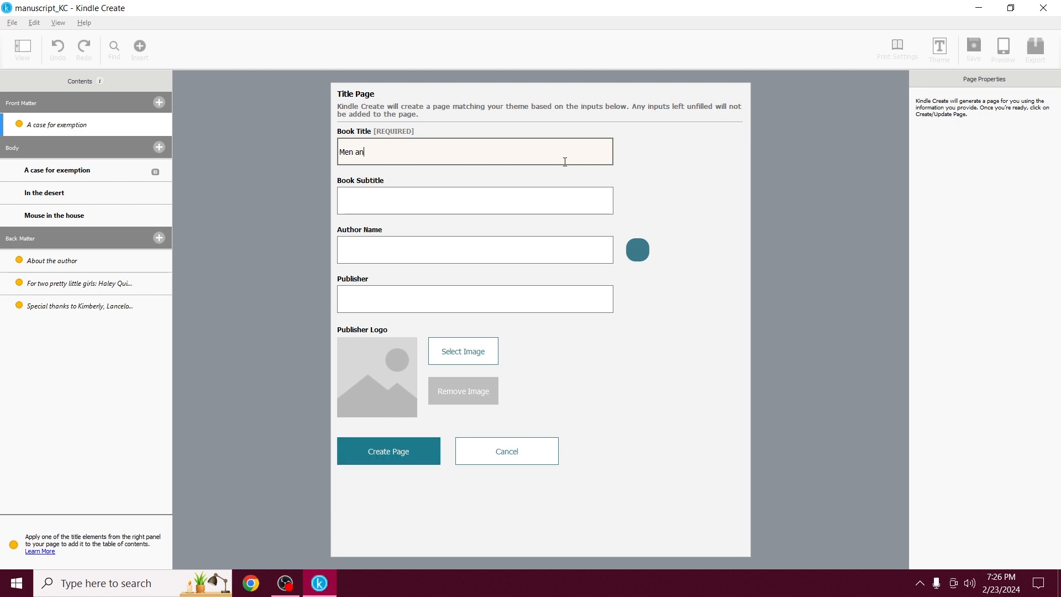
pyautogui.write('d Misfits')
pyautogui.press('Tab')
pyautogui.press('Tab')
pyautogui.write('Lyn')
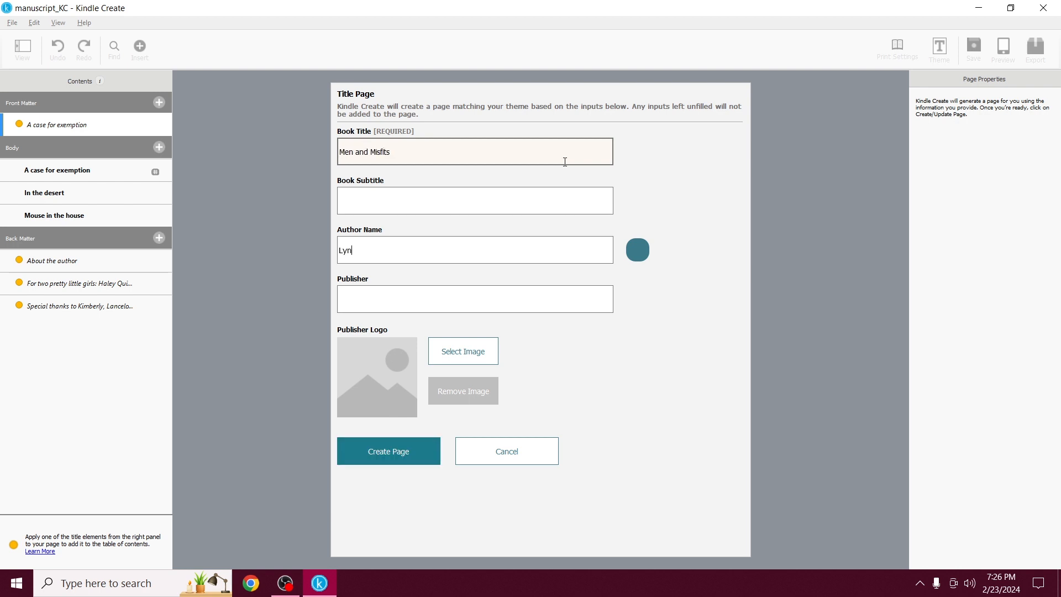
pyautogui.write('don Baptiste')
pyautogui.press('Tab')
pyautogui.press('Tab')
pyautogui.write('Potbake Productions')
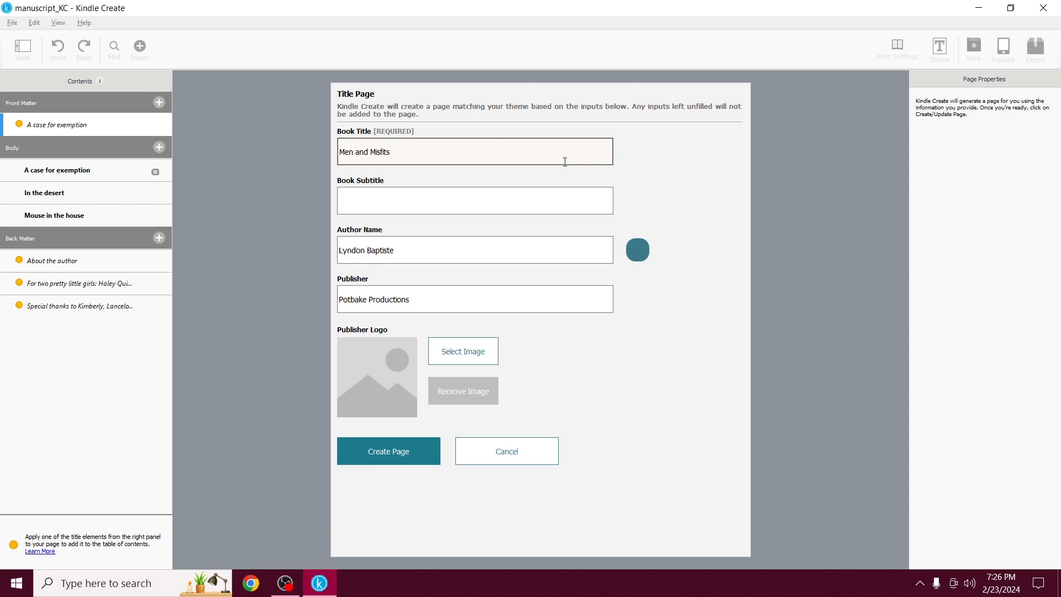
pyautogui.click(393, 459)
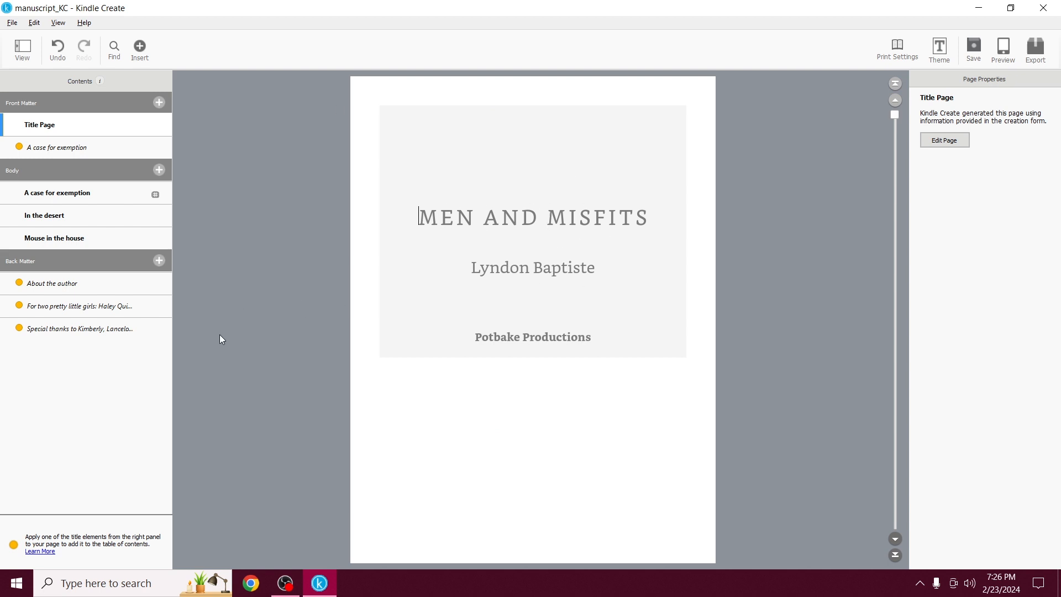
# Add a generated copyright page to the front matter with the copyright owner's full name, publication year 2017 and the default rights text.
pyautogui.click(158, 103)
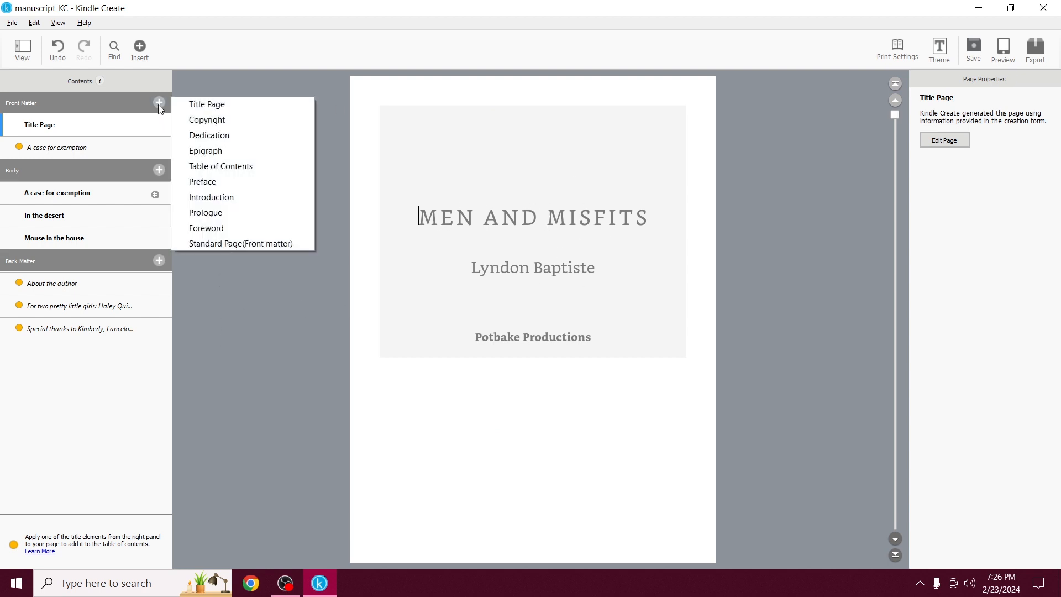
pyautogui.click(215, 115)
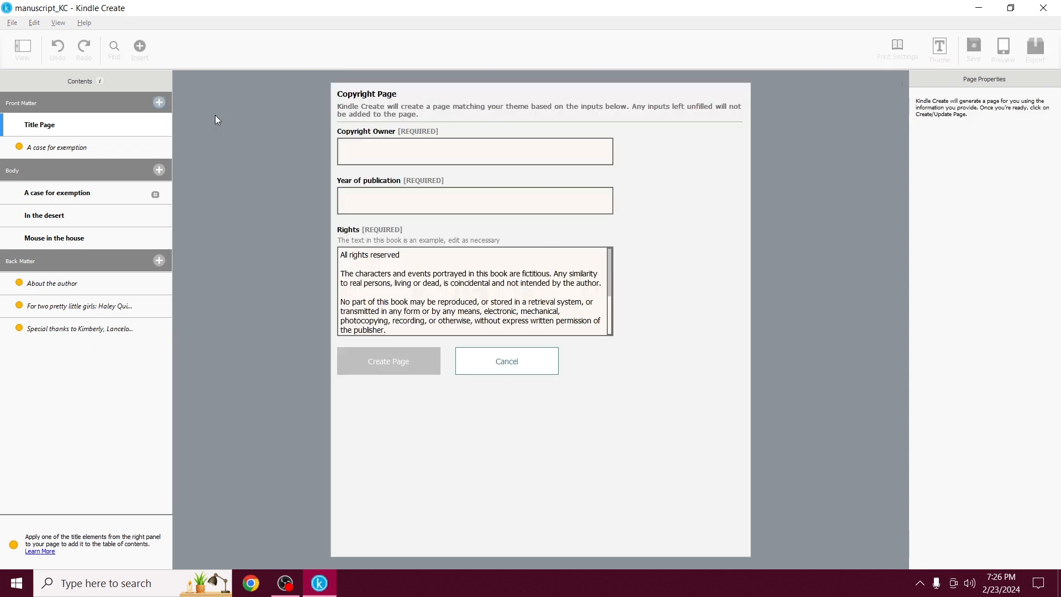
pyautogui.click(357, 159)
pyautogui.write('Lyndon')
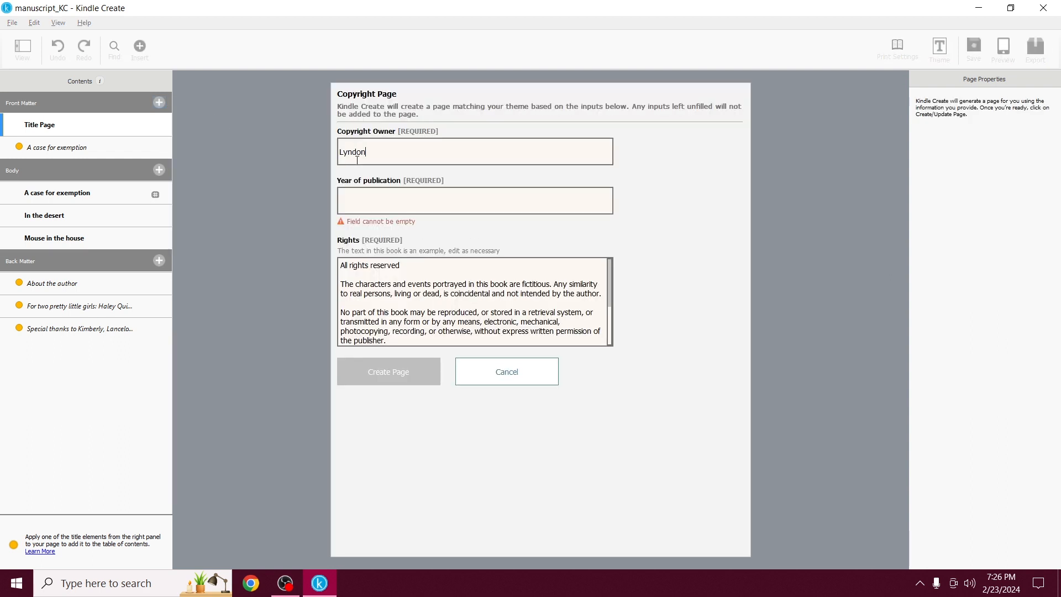
pyautogui.write(' Baptiste')
pyautogui.press('Tab')
pyautogui.write('20')
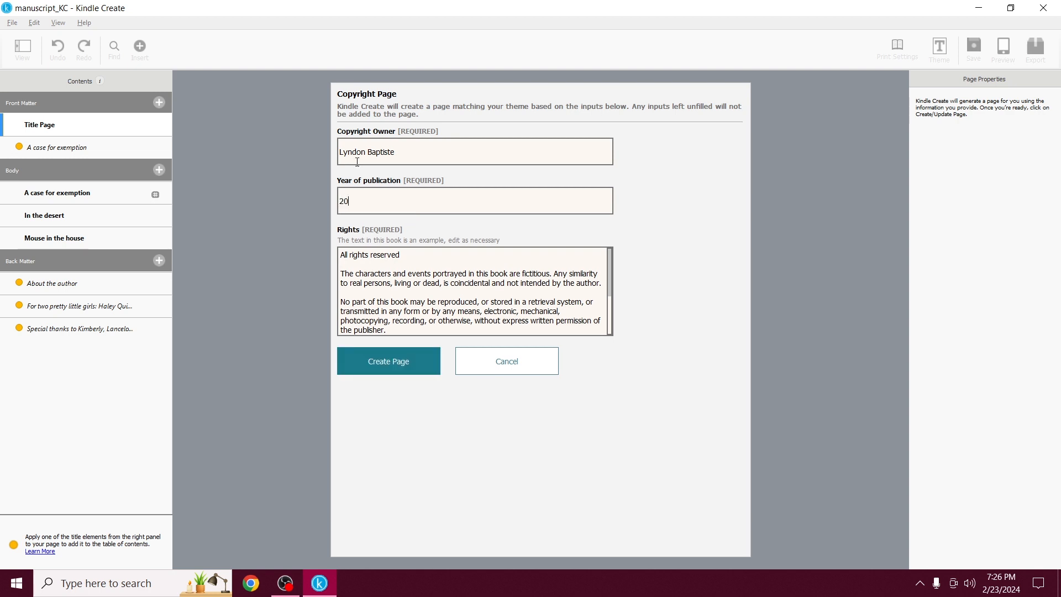
pyautogui.write('17')
pyautogui.click(406, 367)
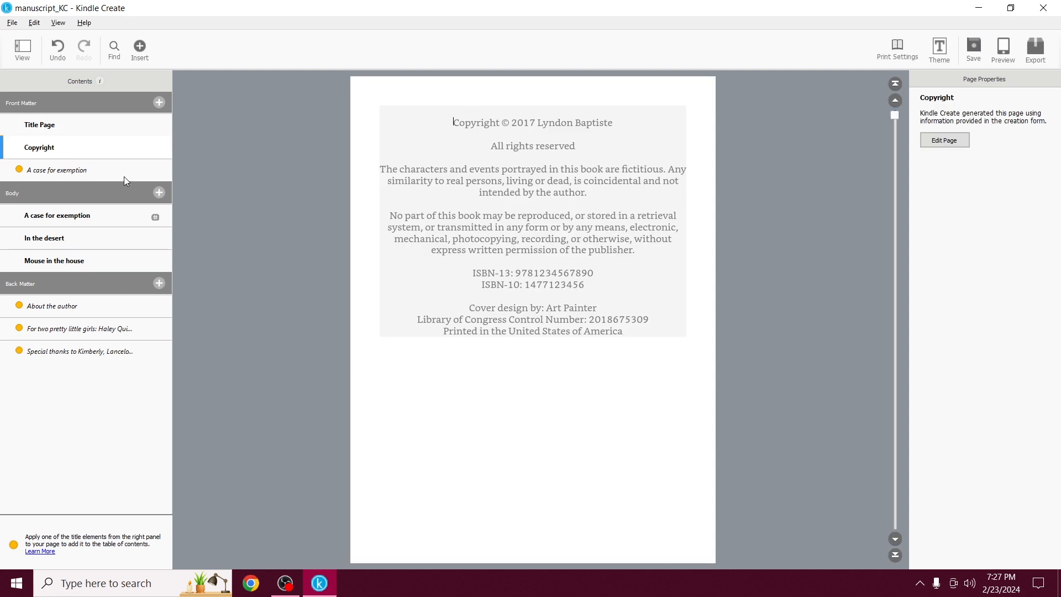
# Try to insert a generated table of contents into the front matter.
pyautogui.click(158, 105)
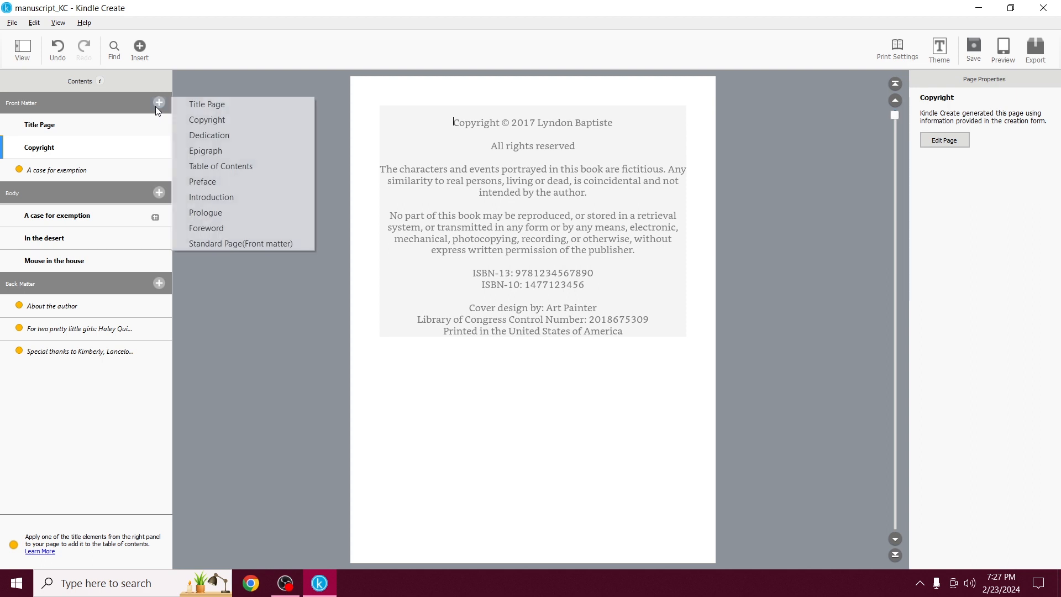
pyautogui.click(226, 167)
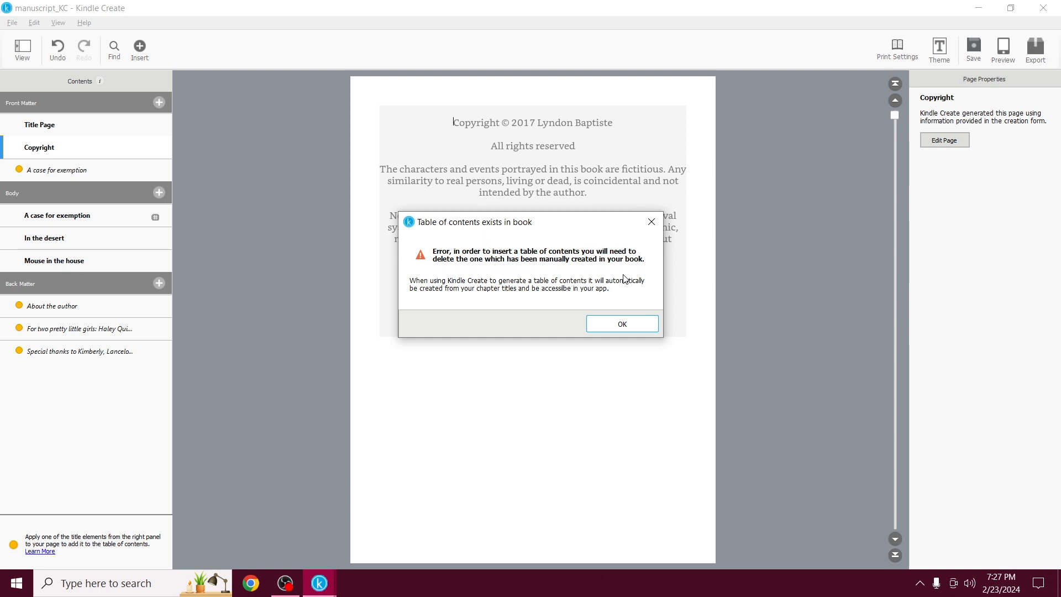
pyautogui.click(617, 326)
# Delete the manually created contents section, listed as "A case for exemption", from the front matter.
pyautogui.click(72, 173)
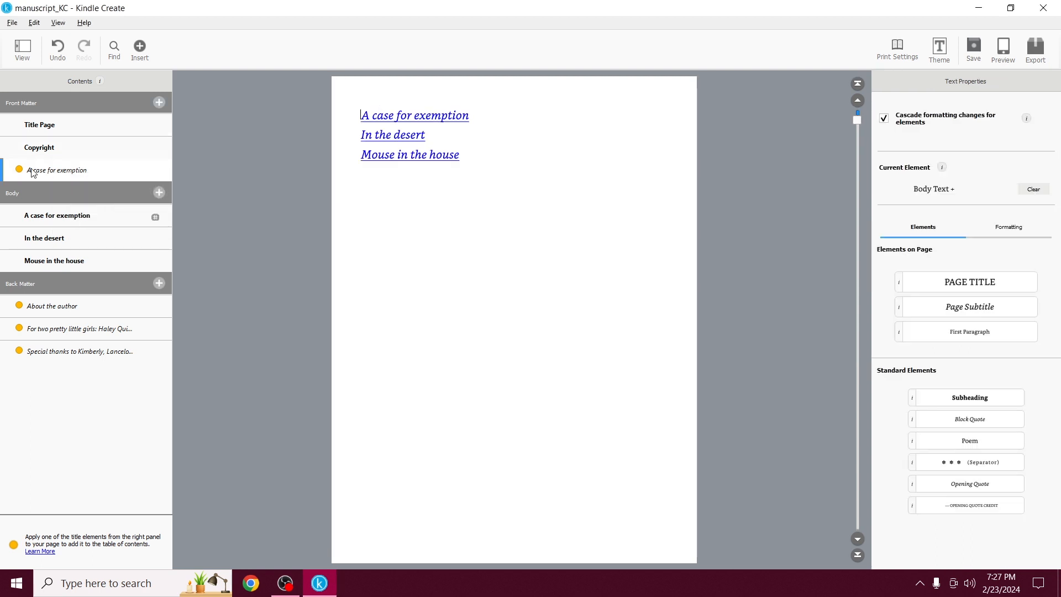
pyautogui.rightClick(71, 172)
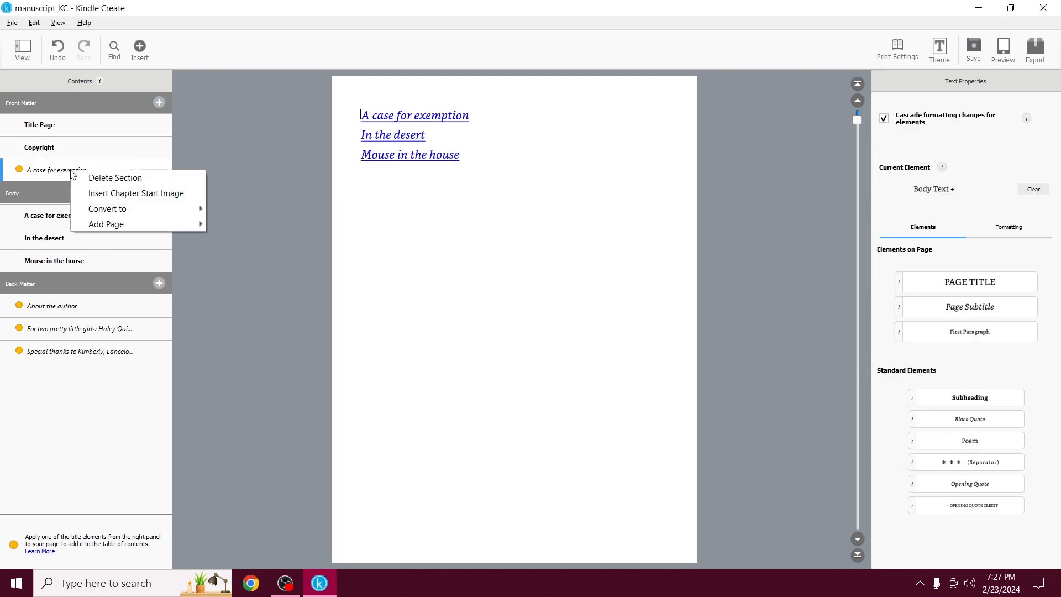
pyautogui.click(134, 177)
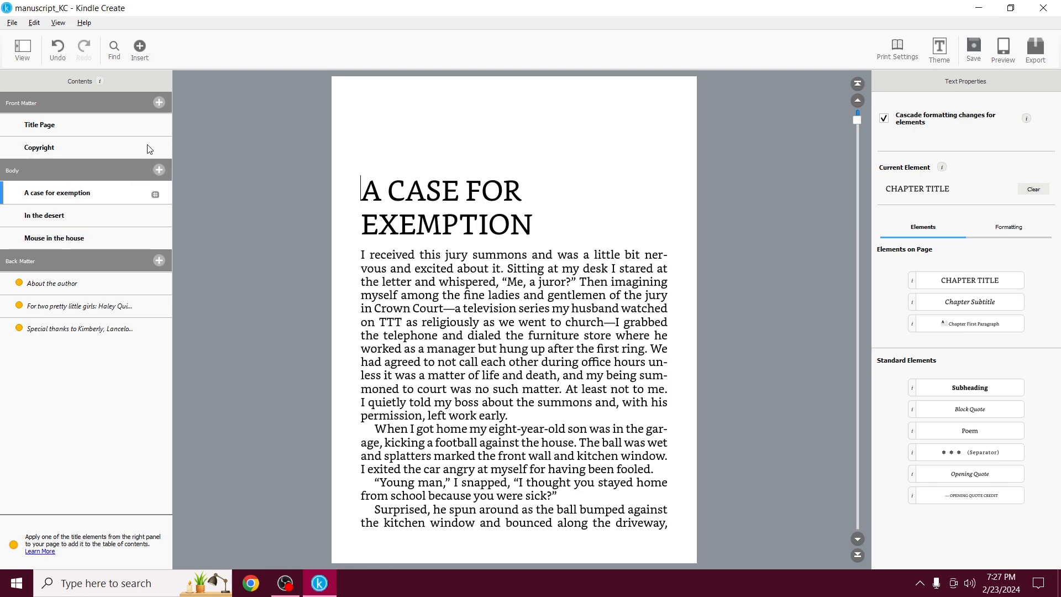
# Generate an automatic table of contents page in the front matter.
pyautogui.click(158, 105)
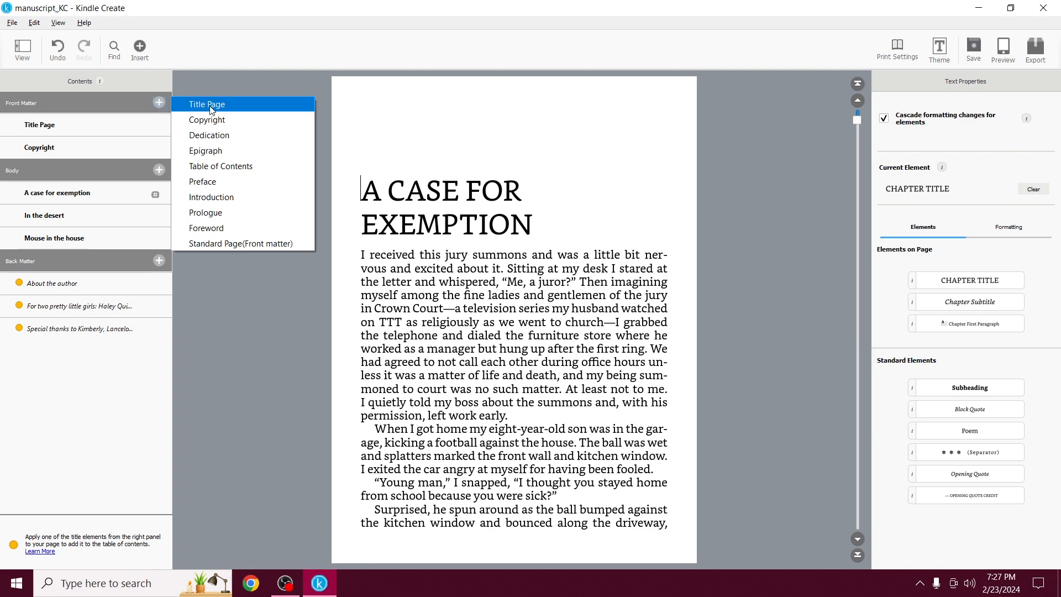
pyautogui.click(237, 168)
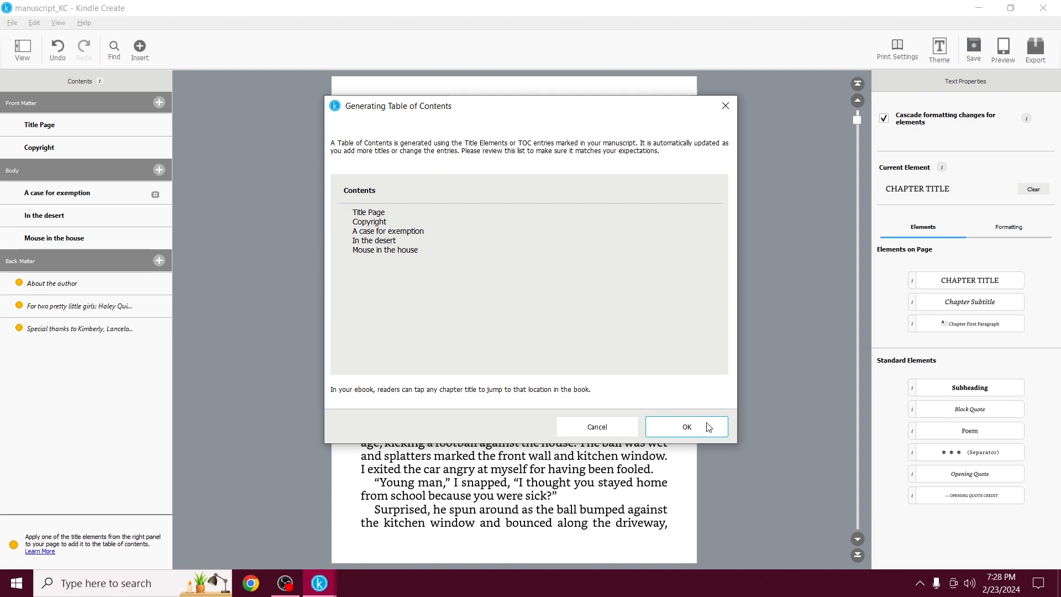
pyautogui.click(690, 430)
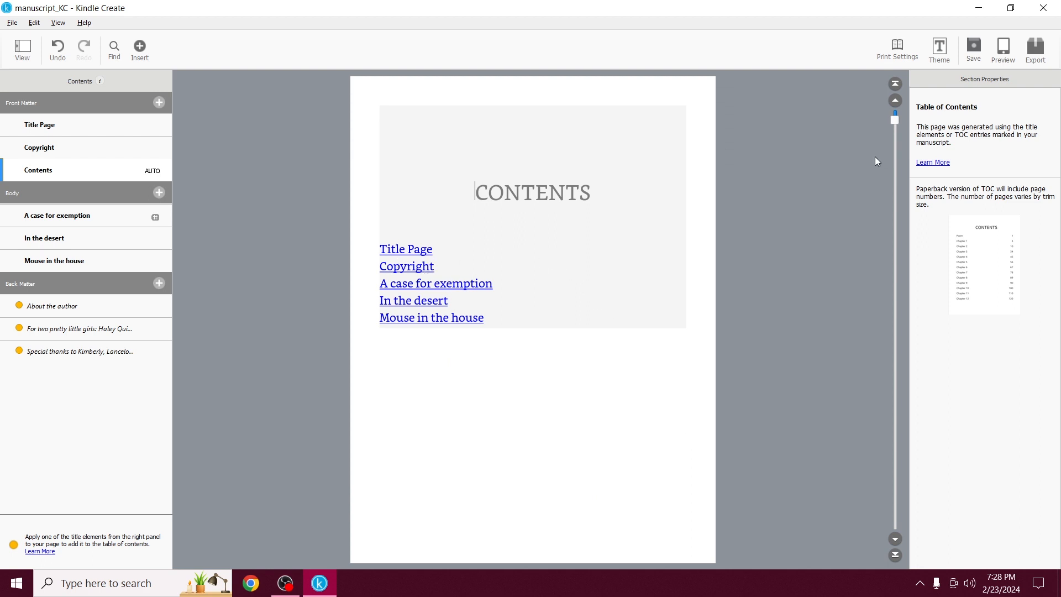
# Apply the Cosmos theme to the book and check the copyright and contents pages.
pyautogui.click(944, 49)
pyautogui.click(357, 224)
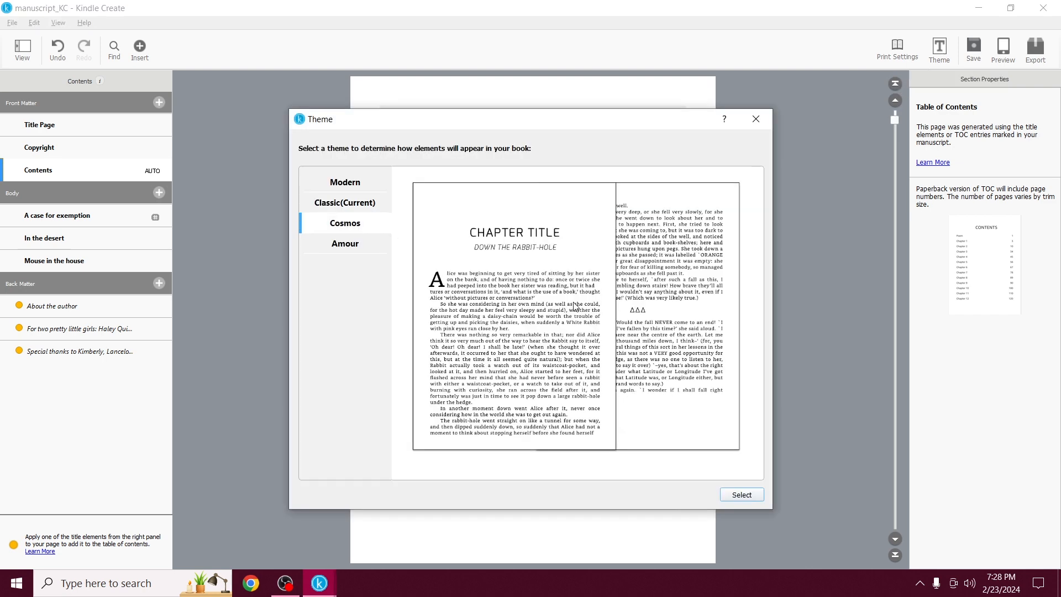
pyautogui.click(740, 495)
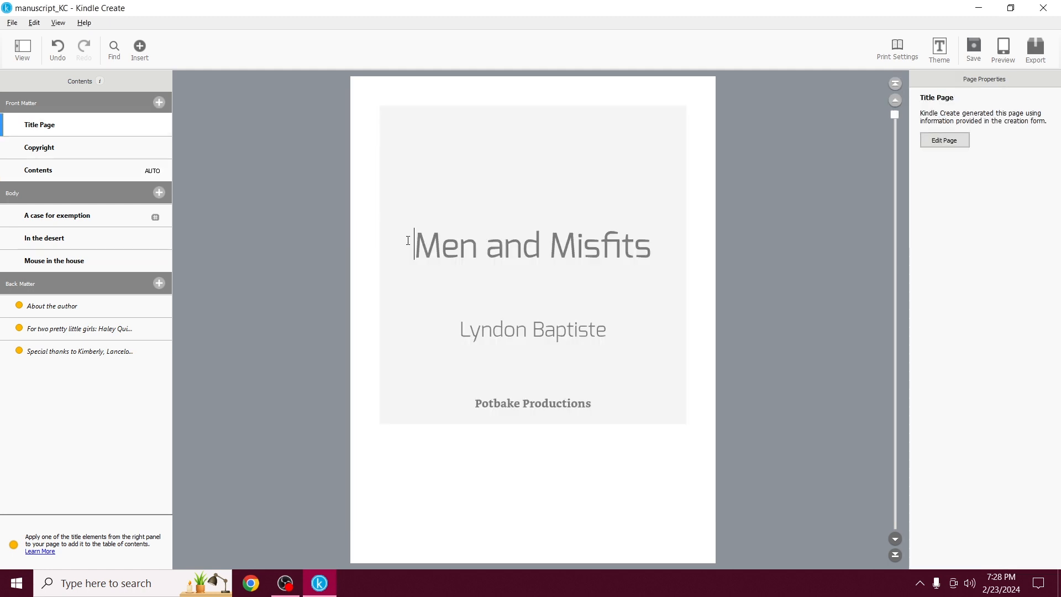
pyautogui.click(56, 146)
pyautogui.click(49, 174)
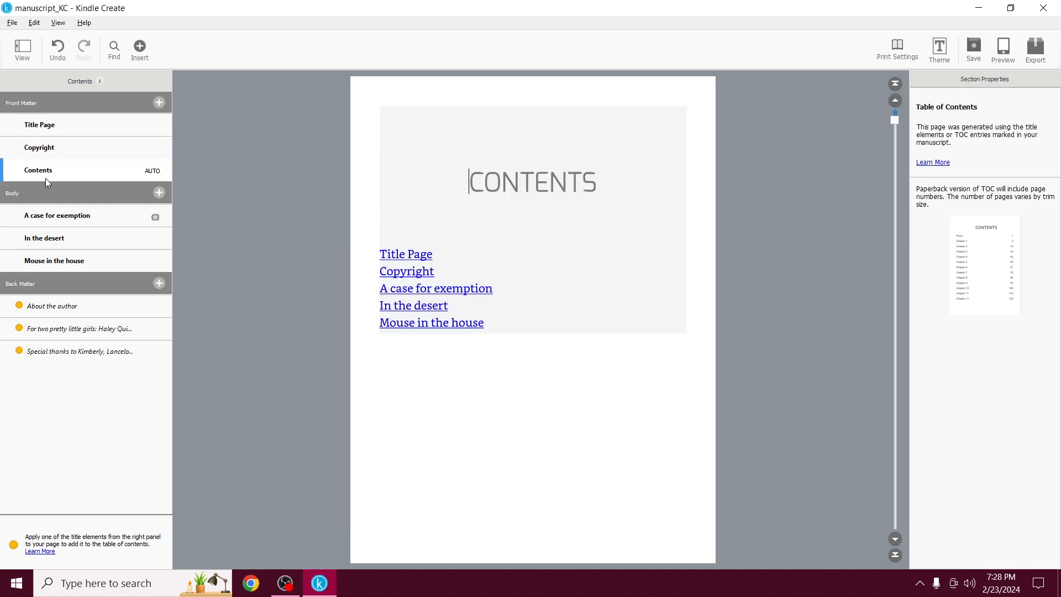
pyautogui.click(51, 222)
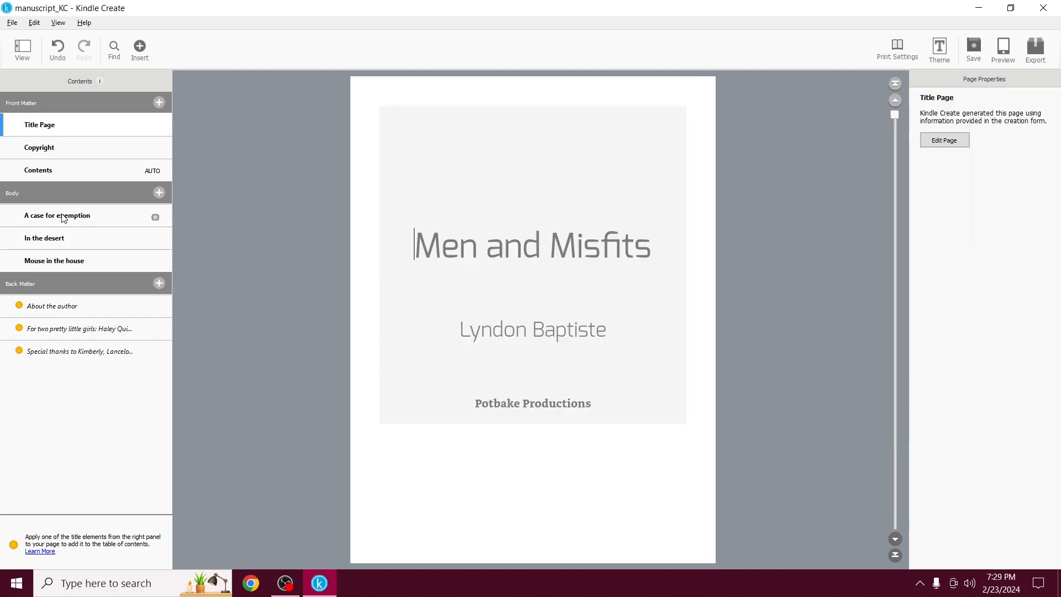
# Format the opening paragraph of the body chapter "A case for exemption" as Chapter First Paragraph.
pyautogui.click(64, 218)
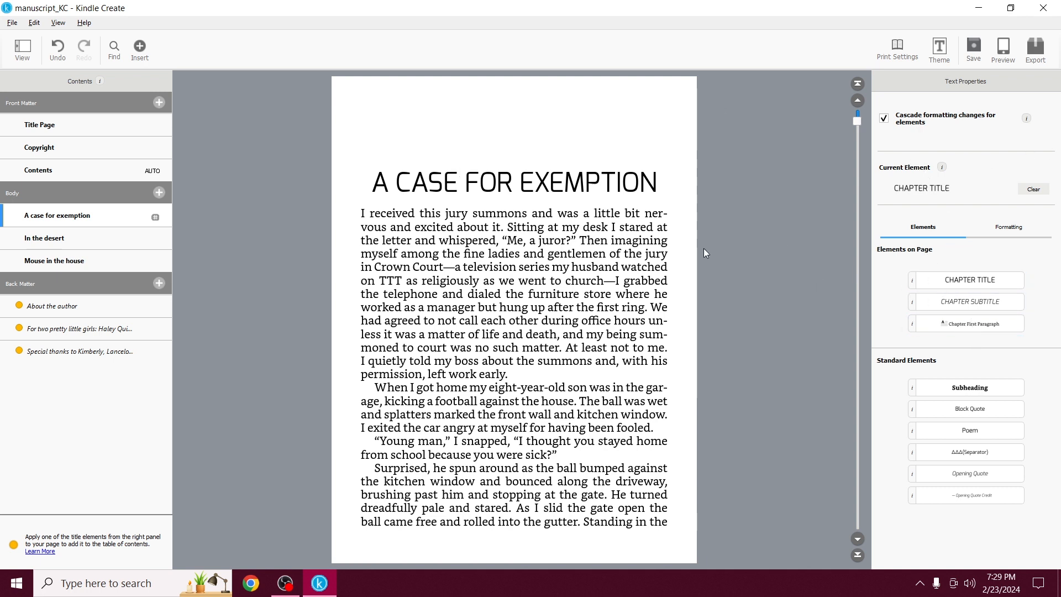
pyautogui.click(373, 216)
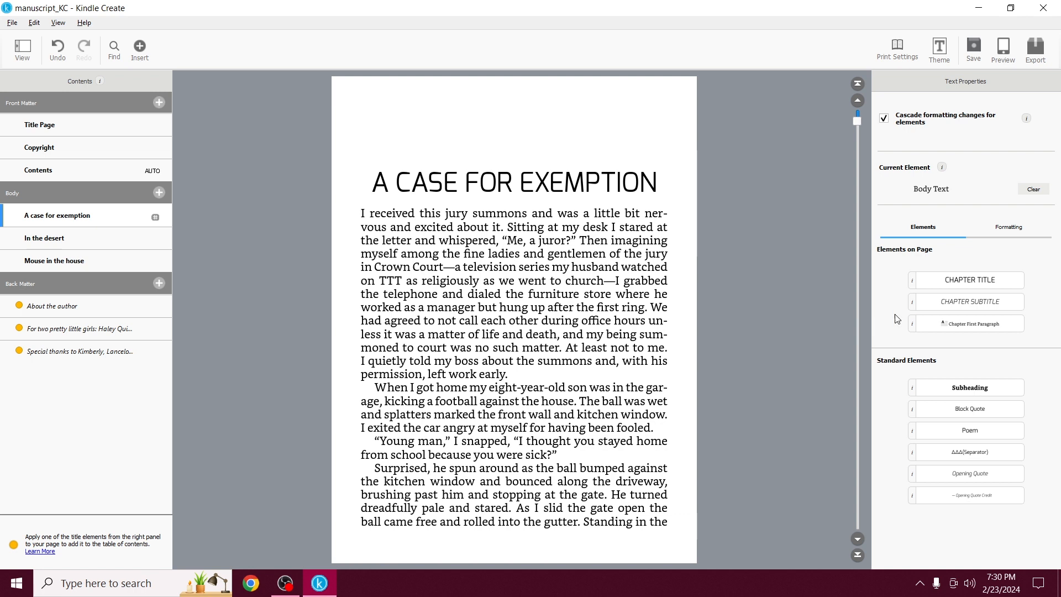
pyautogui.click(968, 329)
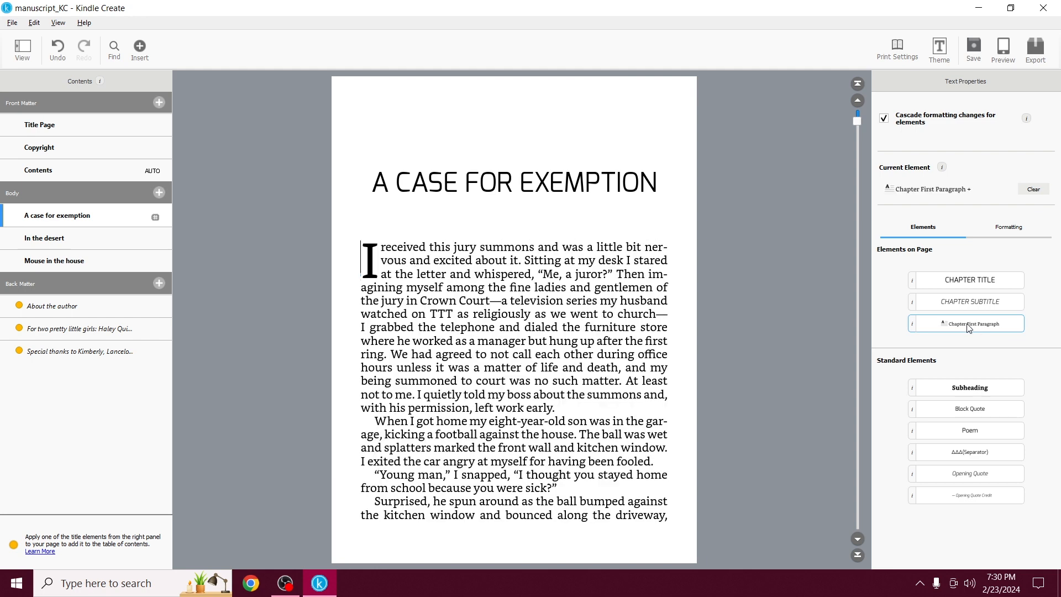
# Format the opening paragraph of the chapter "In the desert" as Chapter First Paragraph.
pyautogui.click(57, 244)
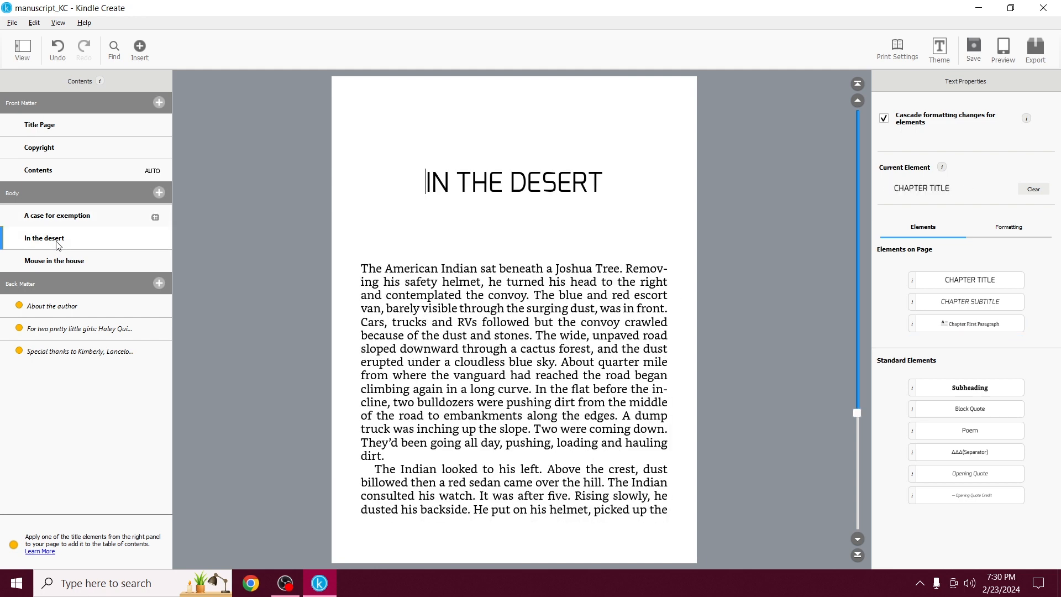
pyautogui.click(362, 270)
pyautogui.click(977, 325)
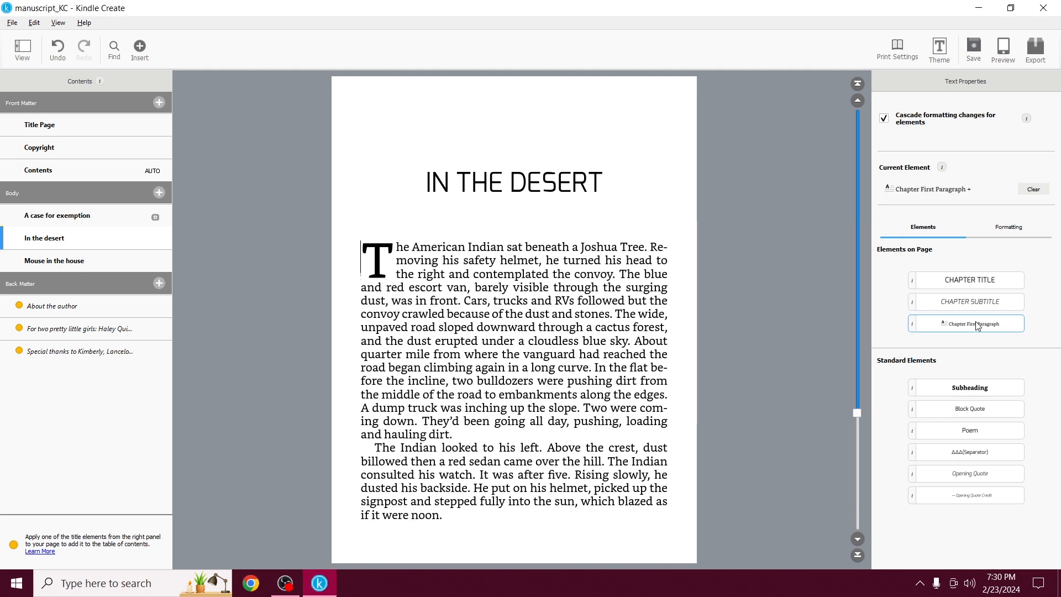
# Check the "A case for exemption" chapter and reapply Chapter First Paragraph to the opening paragraph of "In the desert".
pyautogui.click(66, 217)
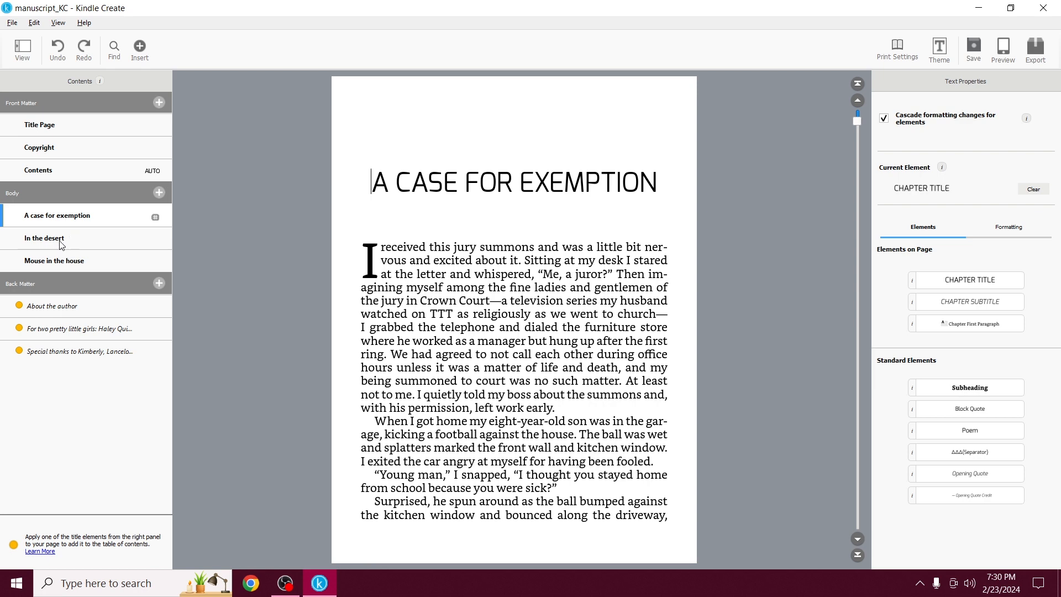
pyautogui.click(62, 245)
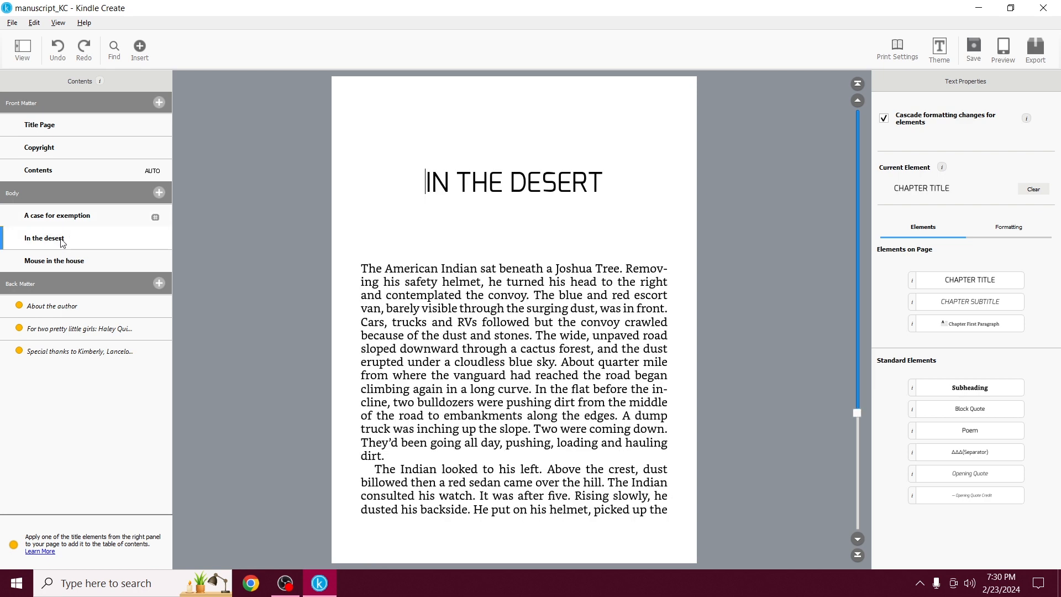
pyautogui.click(362, 269)
pyautogui.click(974, 329)
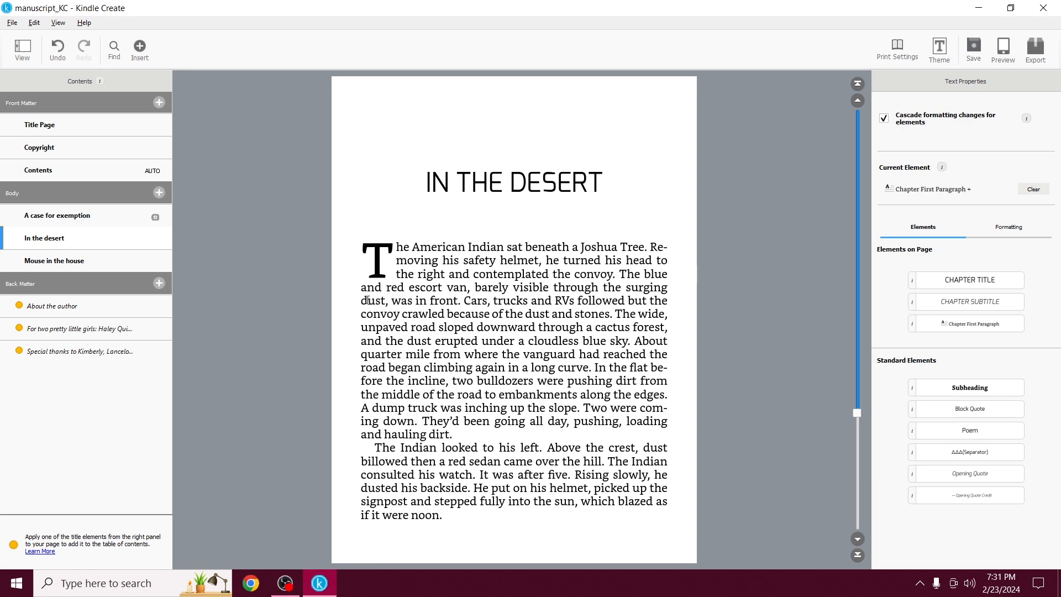
# Format the opening paragraph of the chapter "Mouse in the house" as Chapter First Paragraph.
pyautogui.click(65, 267)
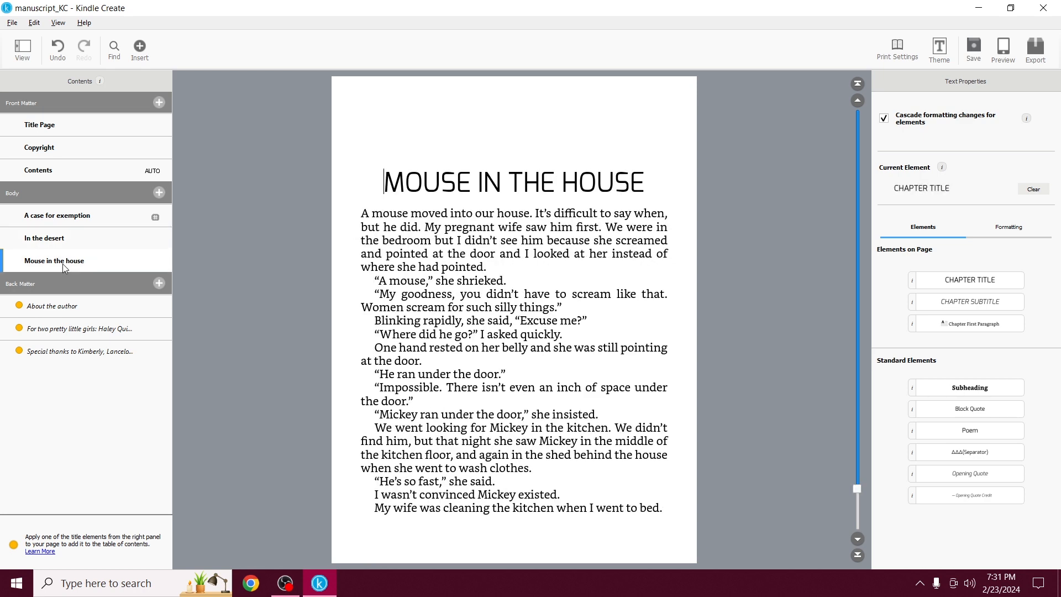
pyautogui.click(364, 214)
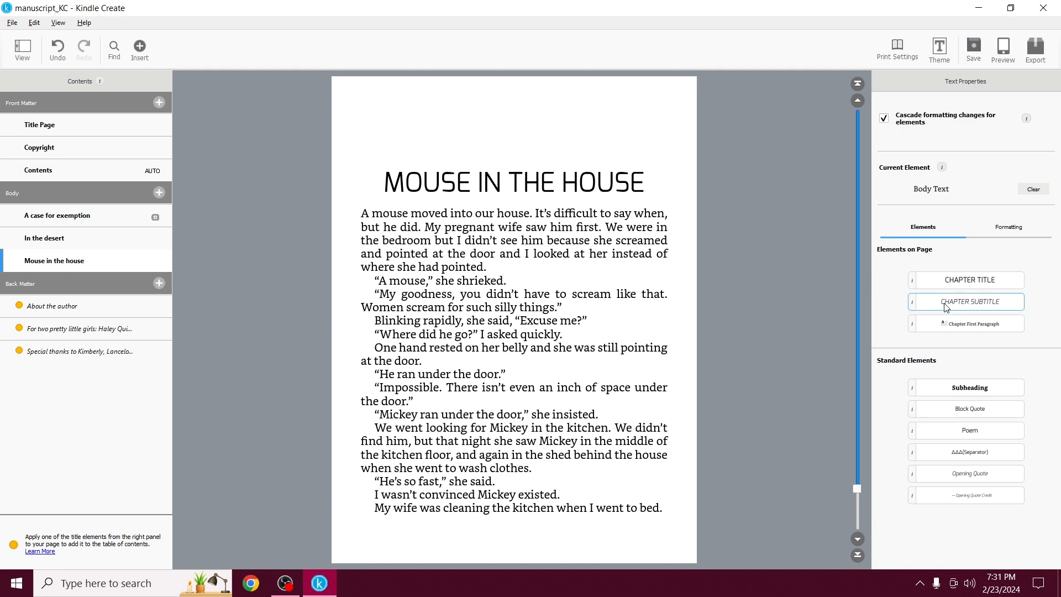
pyautogui.click(977, 328)
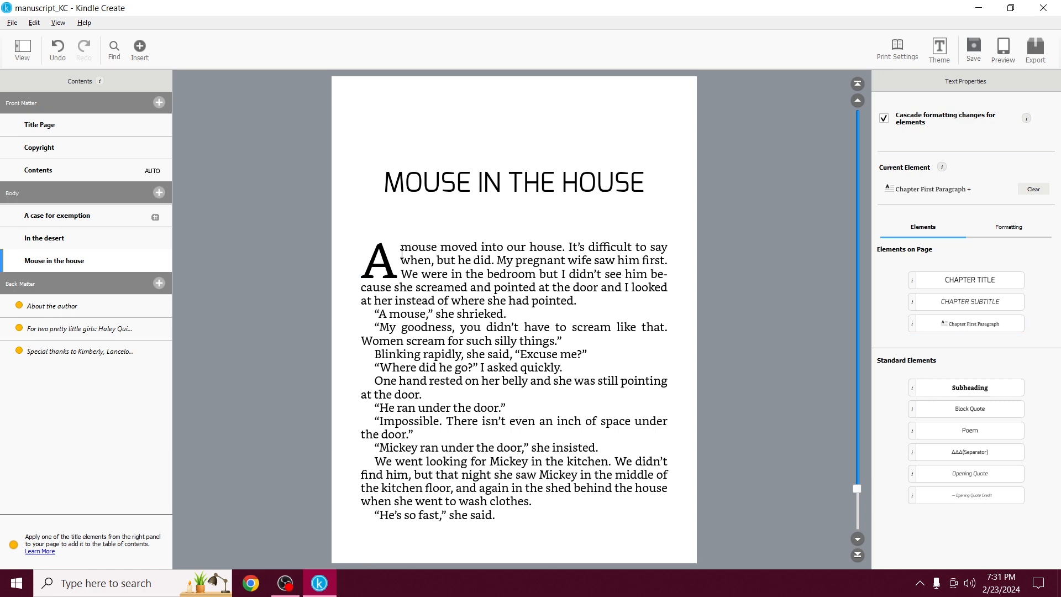
# Try drop cap heights of 5, 2 and 4 lines on the opening paragraph of "A case for exemption" and undo the change.
pyautogui.click(79, 219)
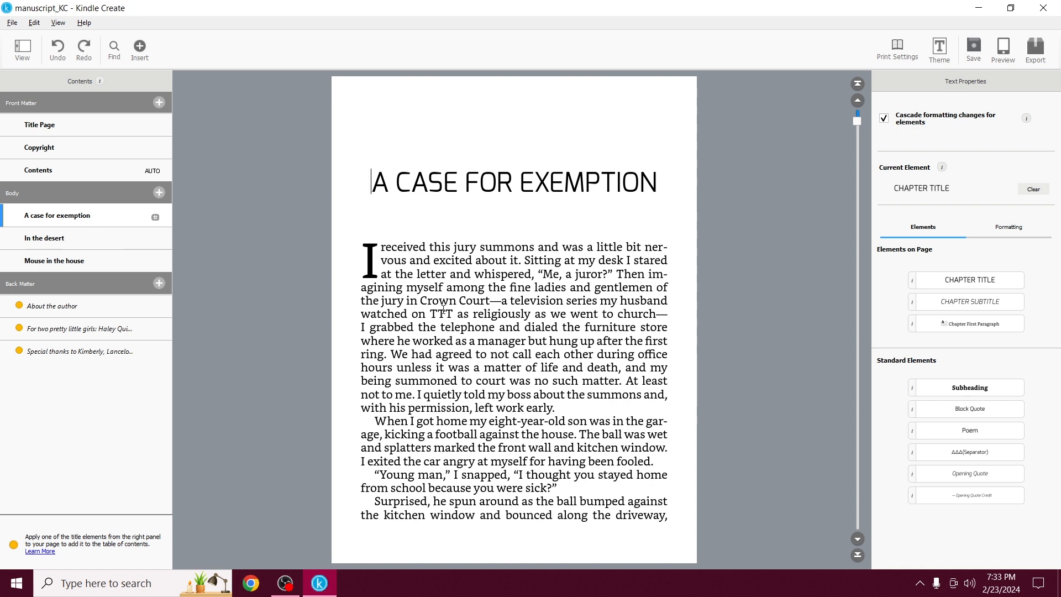
pyautogui.click(385, 248)
pyautogui.click(1011, 230)
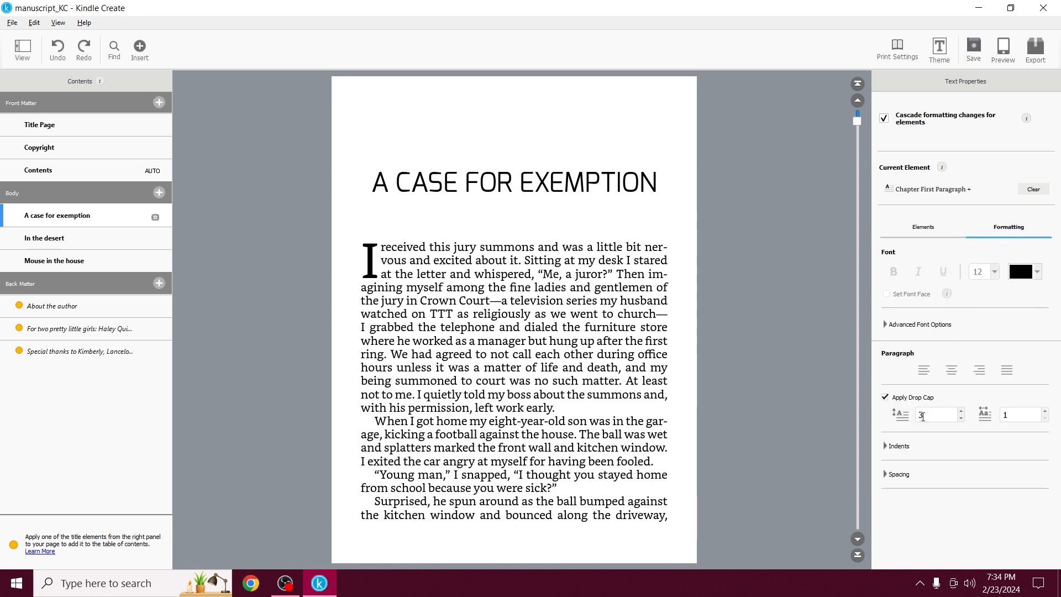
pyautogui.click(962, 412)
pyautogui.click(962, 413)
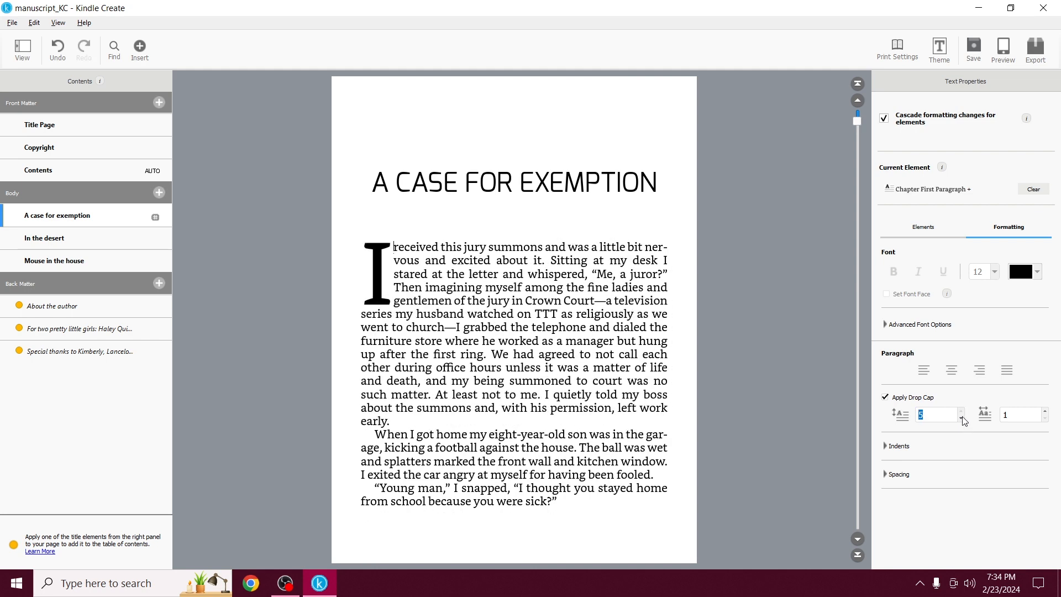
pyautogui.click(963, 419)
pyautogui.click(962, 418)
pyautogui.click(962, 419)
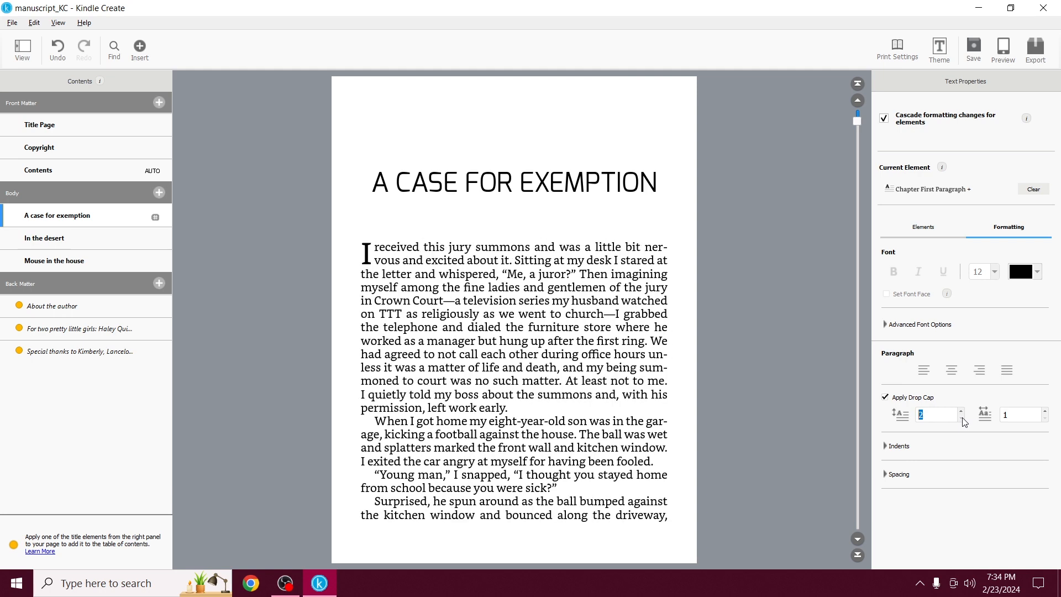
pyautogui.click(962, 411)
pyautogui.click(961, 411)
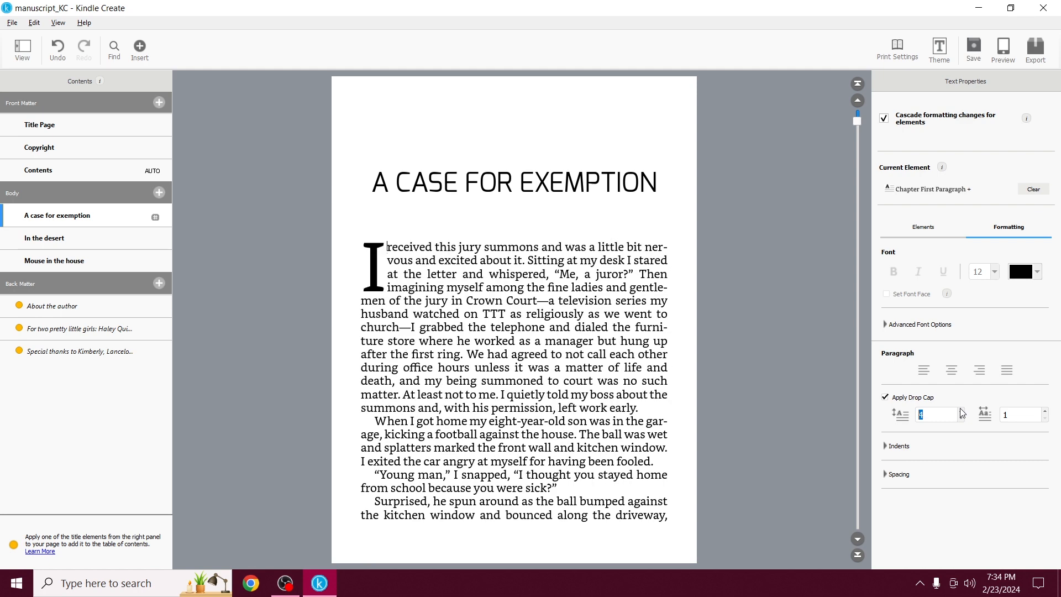
pyautogui.hotkey('ctrl', 'z')
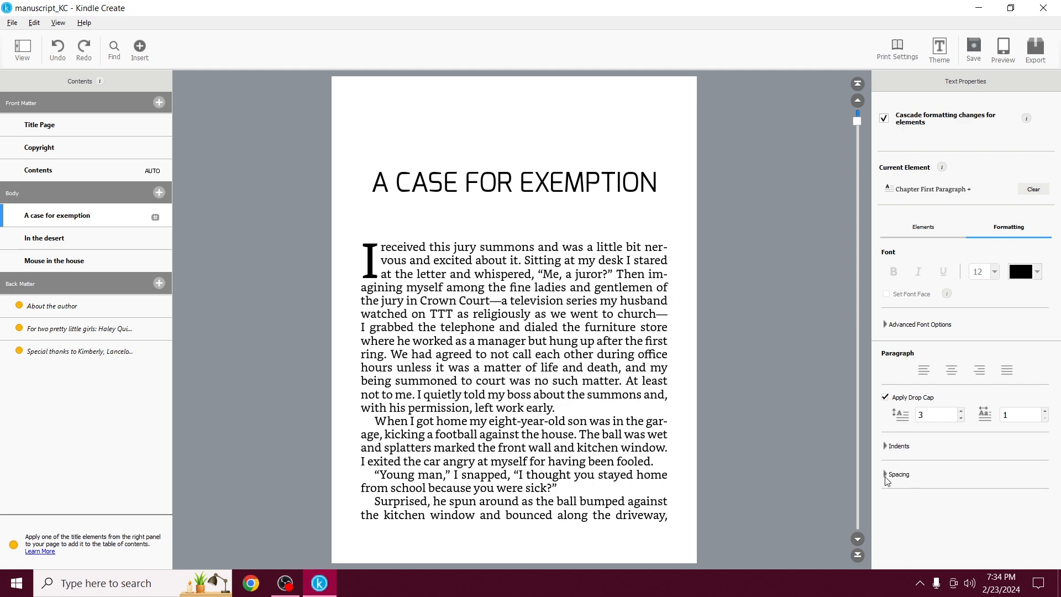
# Show the opening paragraph's spacing settings and check the openings of the "In the desert" and "Mouse in the house" chapters.
pyautogui.click(885, 475)
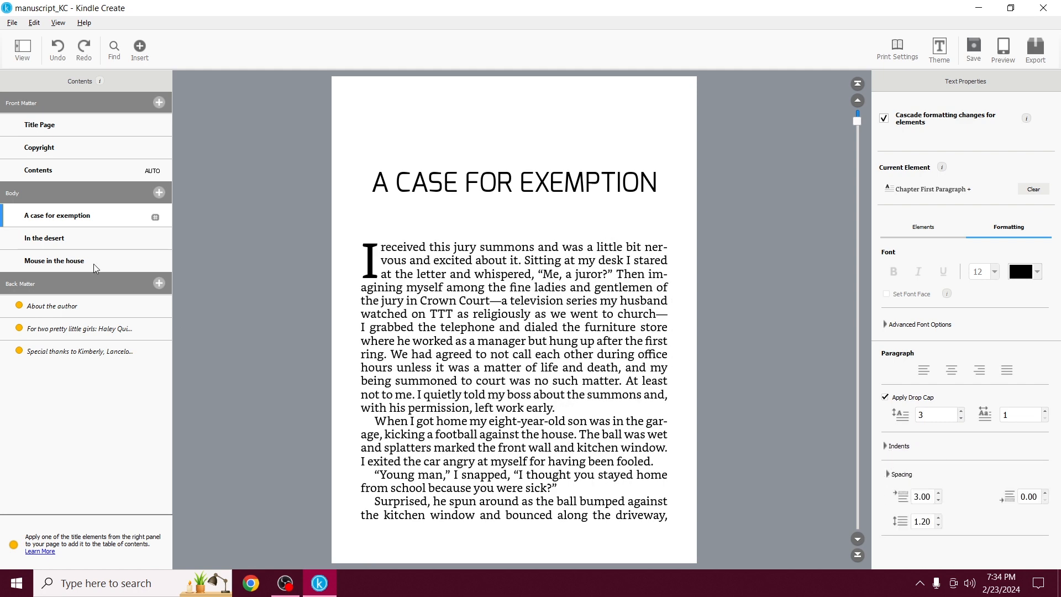
pyautogui.click(63, 246)
pyautogui.click(57, 217)
pyautogui.click(58, 236)
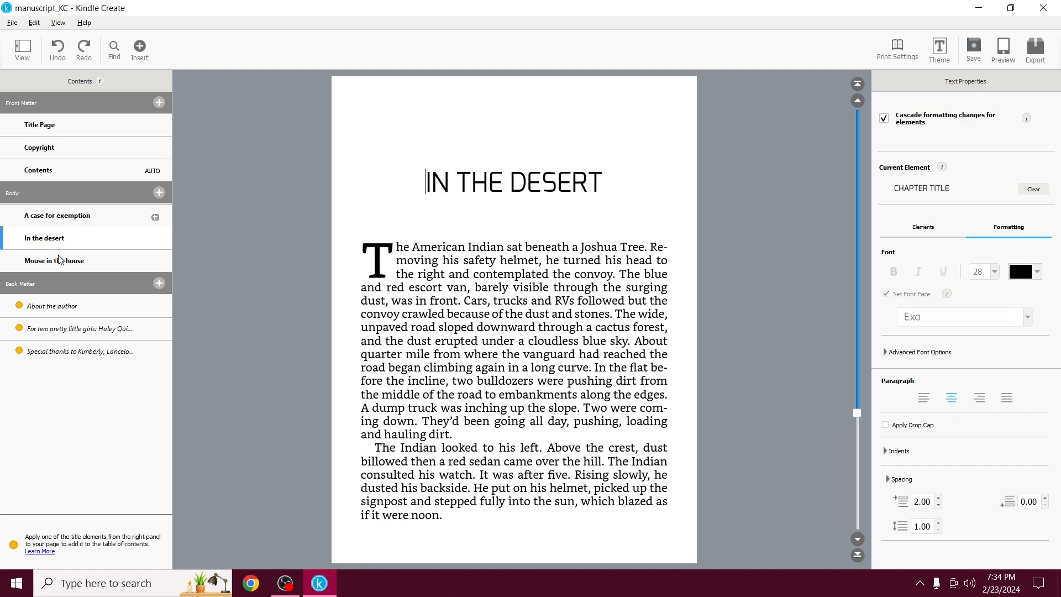
pyautogui.click(60, 257)
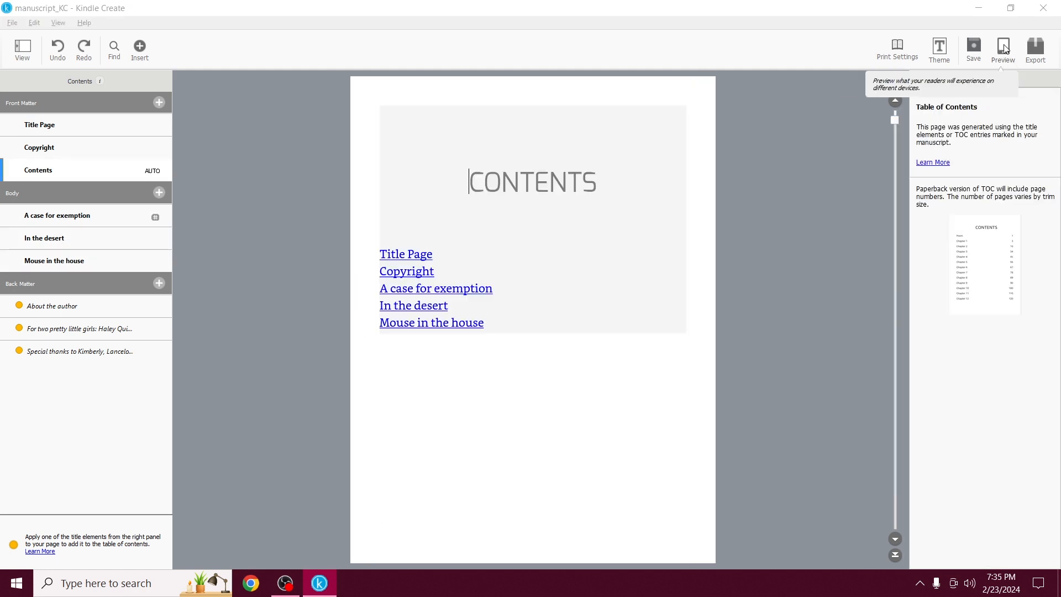
# Preview the book on the tablet view, check the copyright, contents and chapter pages through the table of contents, and close the preview.
pyautogui.click(1006, 50)
pyautogui.click(1005, 50)
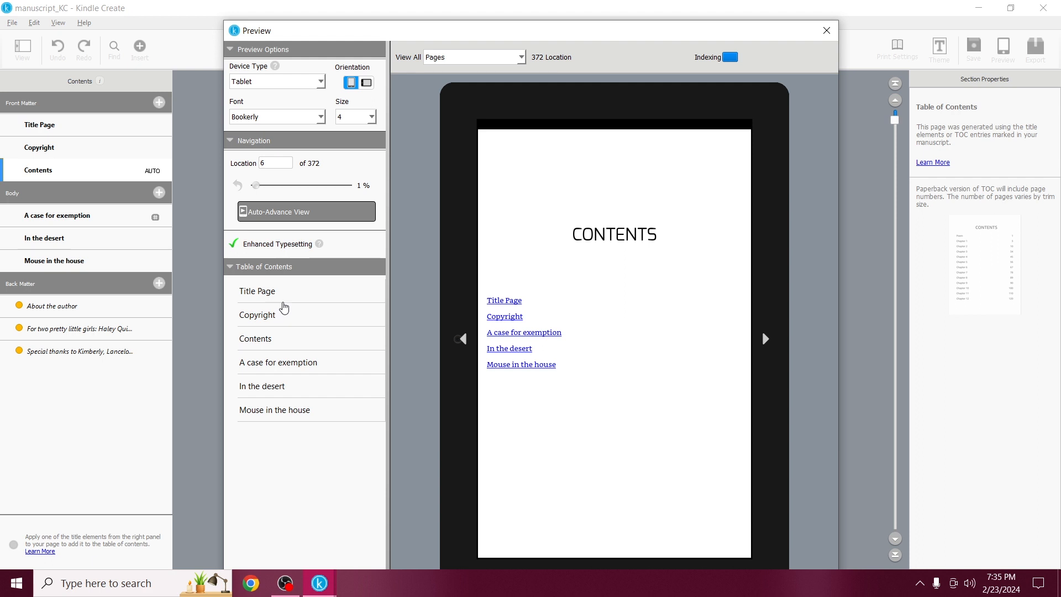
pyautogui.click(504, 318)
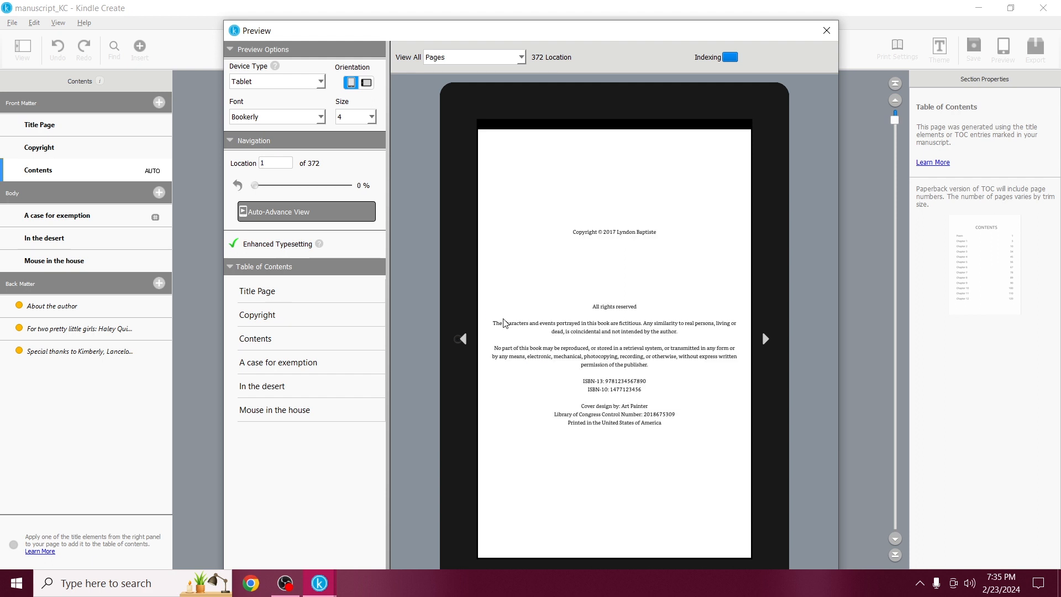
pyautogui.click(321, 336)
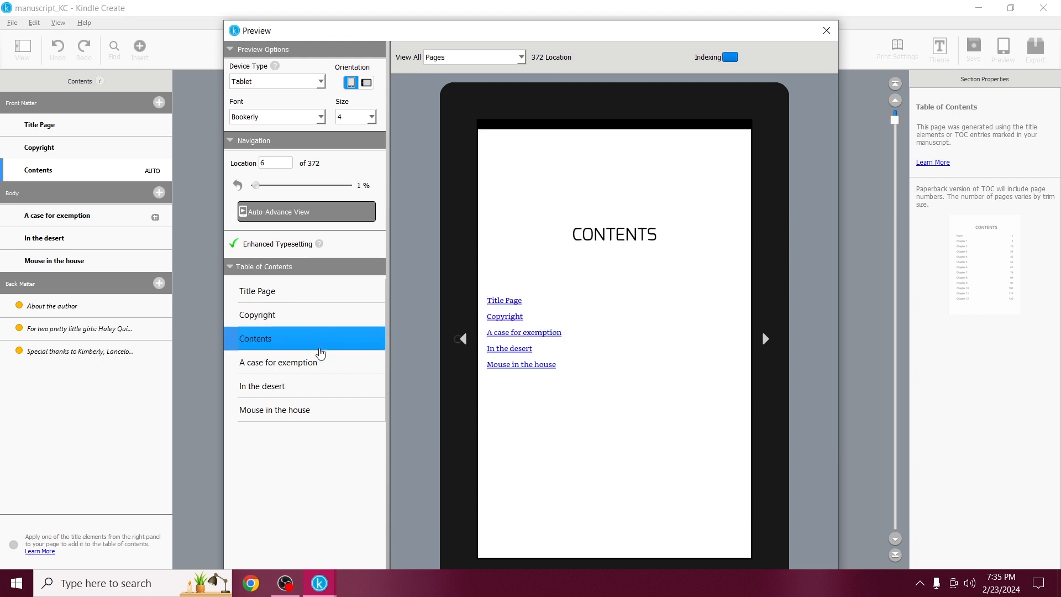
pyautogui.click(318, 360)
pyautogui.click(302, 391)
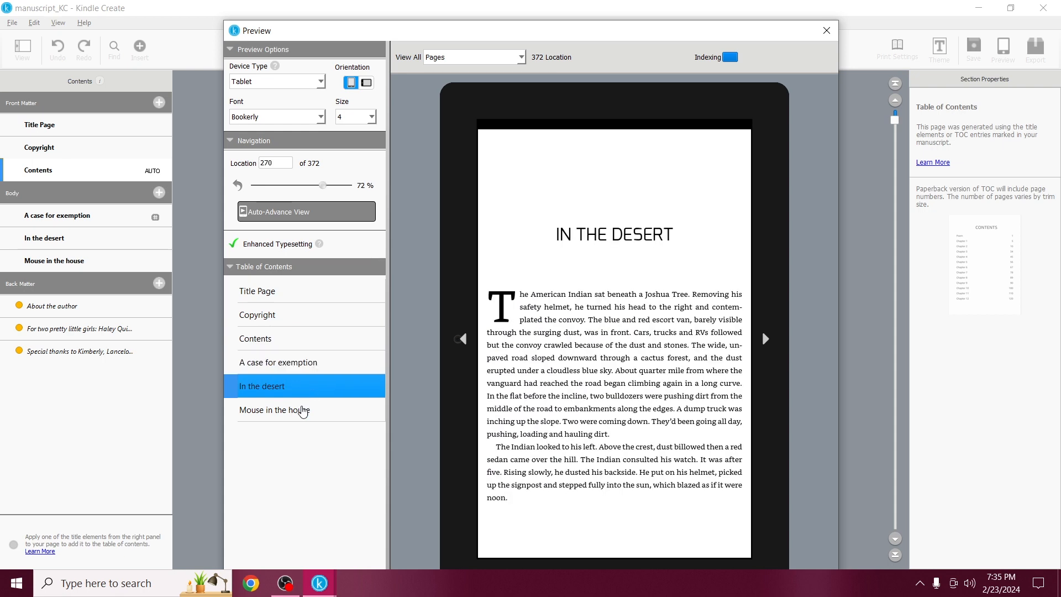
pyautogui.click(298, 409)
pyautogui.click(285, 382)
pyautogui.click(281, 345)
pyautogui.click(272, 312)
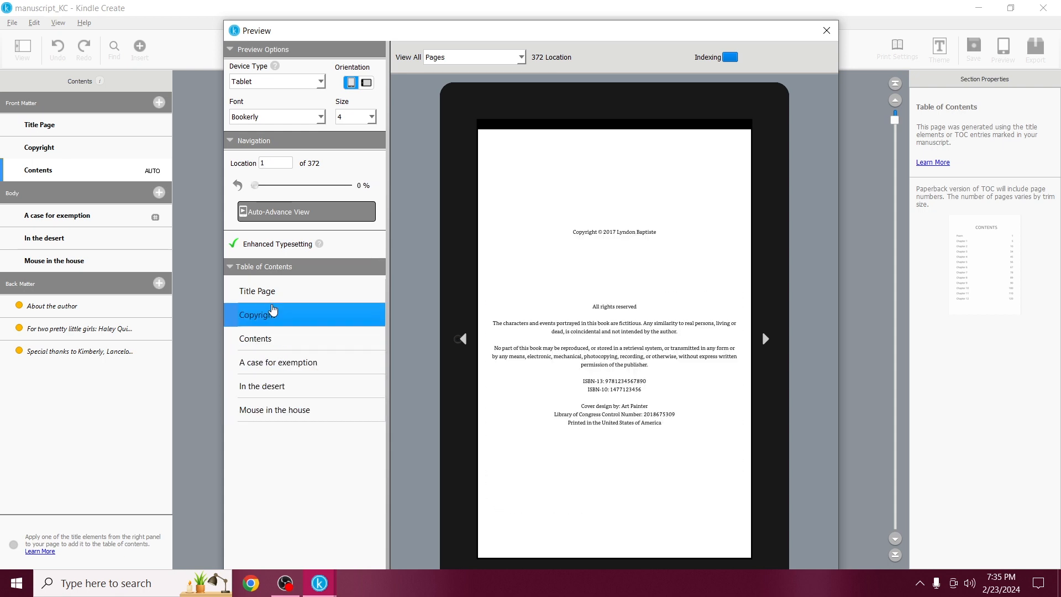
pyautogui.click(276, 338)
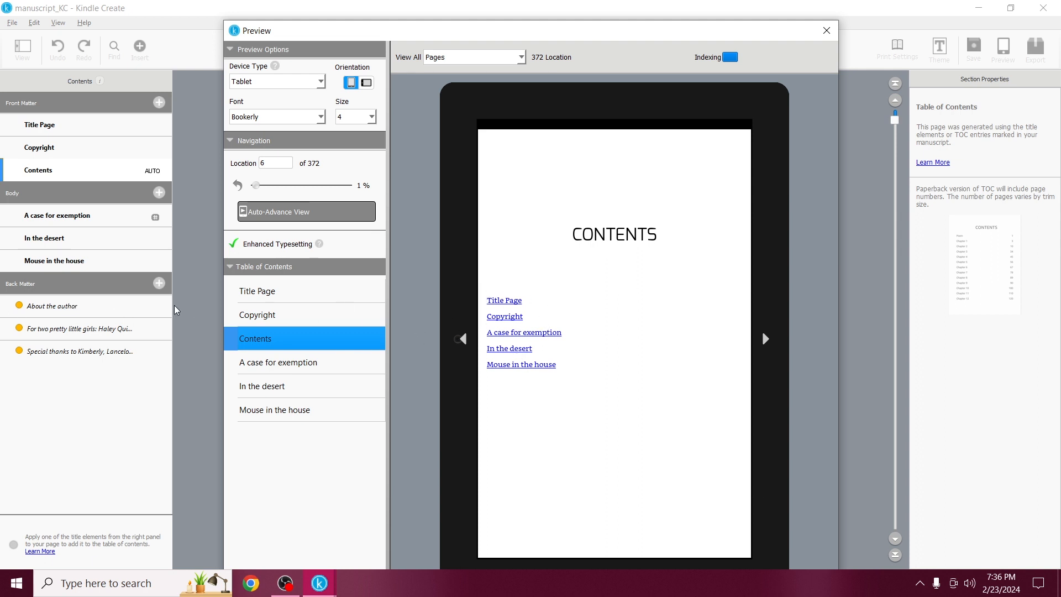
pyautogui.click(827, 34)
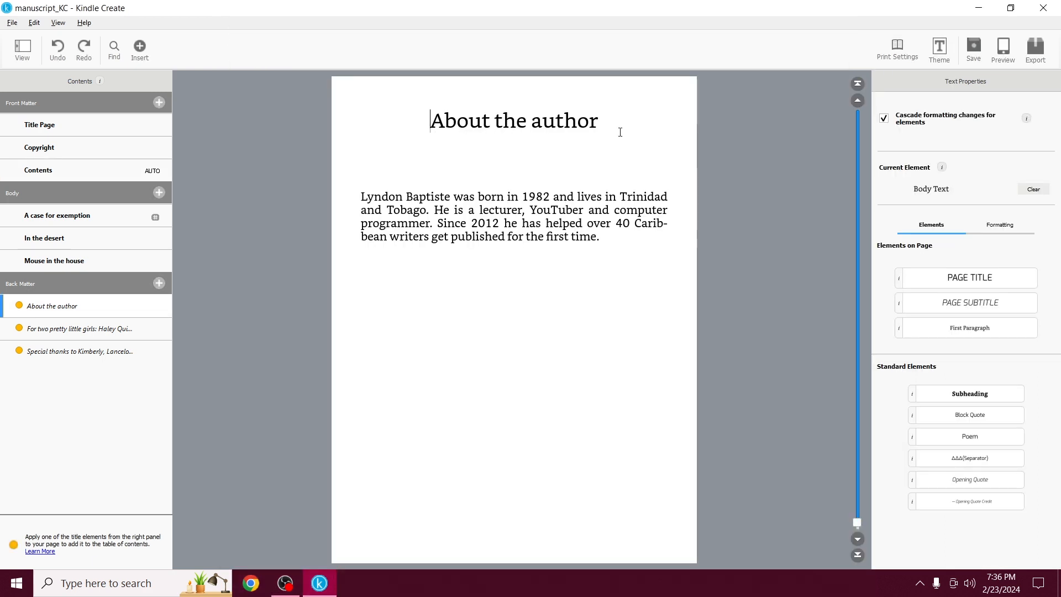
# Format the "About the author" heading in the back matter as Page Title and check the generated contents page.
pyautogui.click(983, 282)
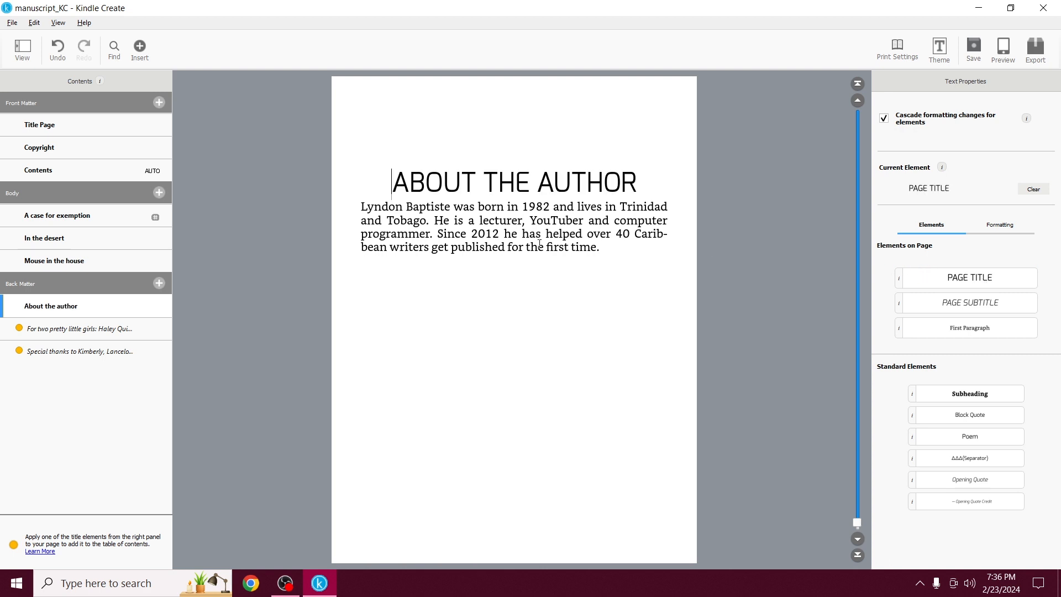
pyautogui.click(50, 174)
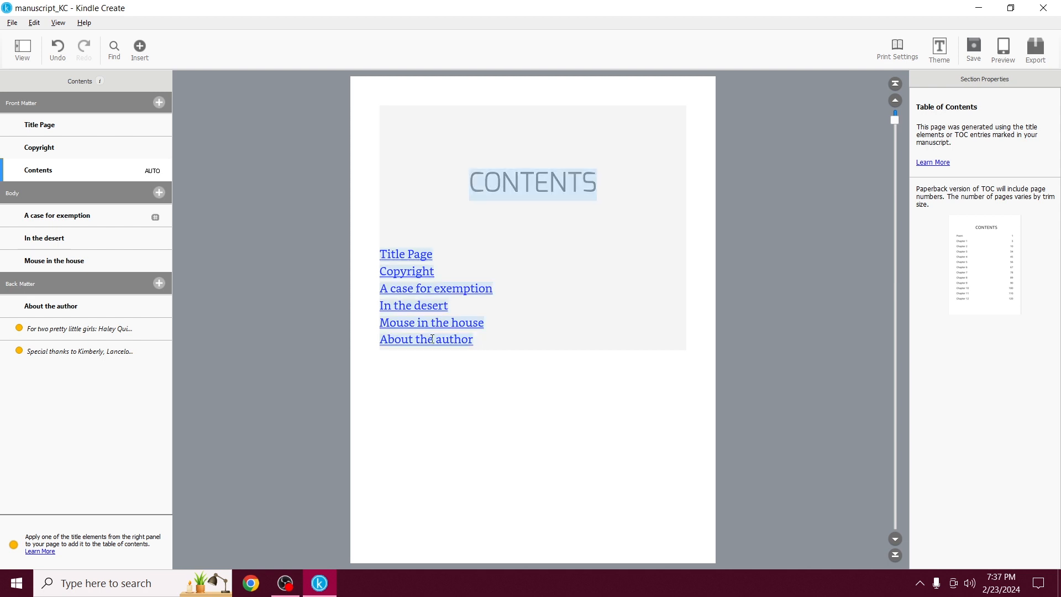
# Preview the book again, check every table of contents entry from "About the author" back to the title page, and close the preview.
pyautogui.click(1003, 51)
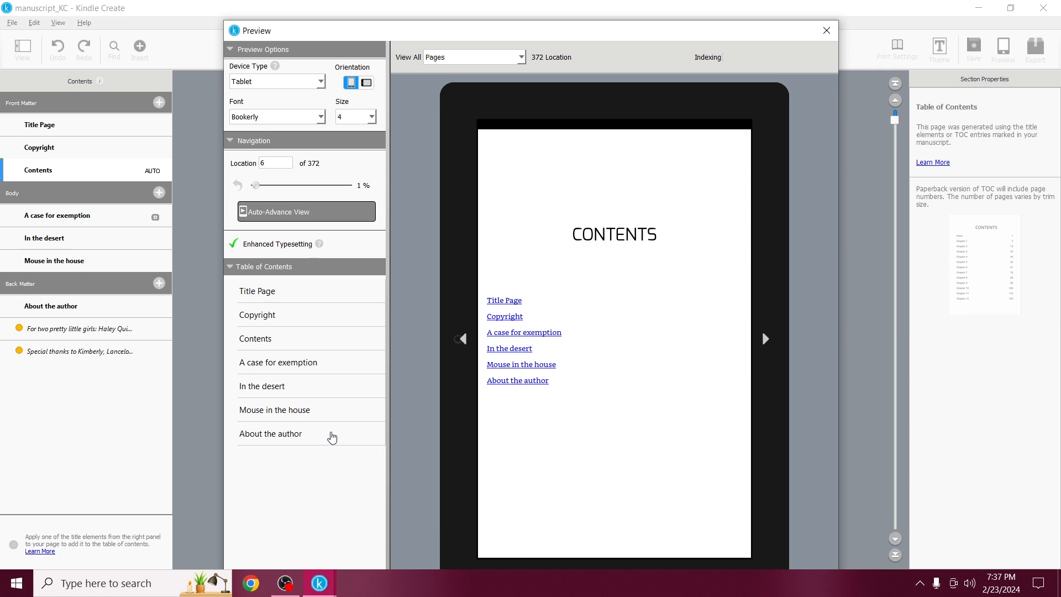
pyautogui.click(298, 435)
pyautogui.click(285, 412)
pyautogui.click(296, 436)
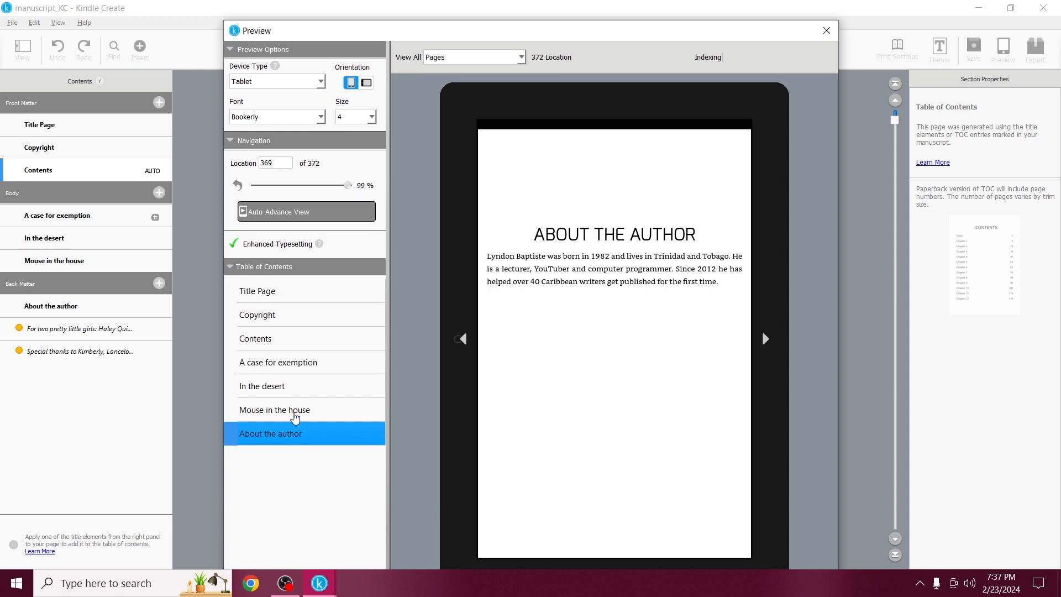
pyautogui.click(291, 414)
pyautogui.click(300, 438)
pyautogui.click(288, 409)
pyautogui.click(287, 386)
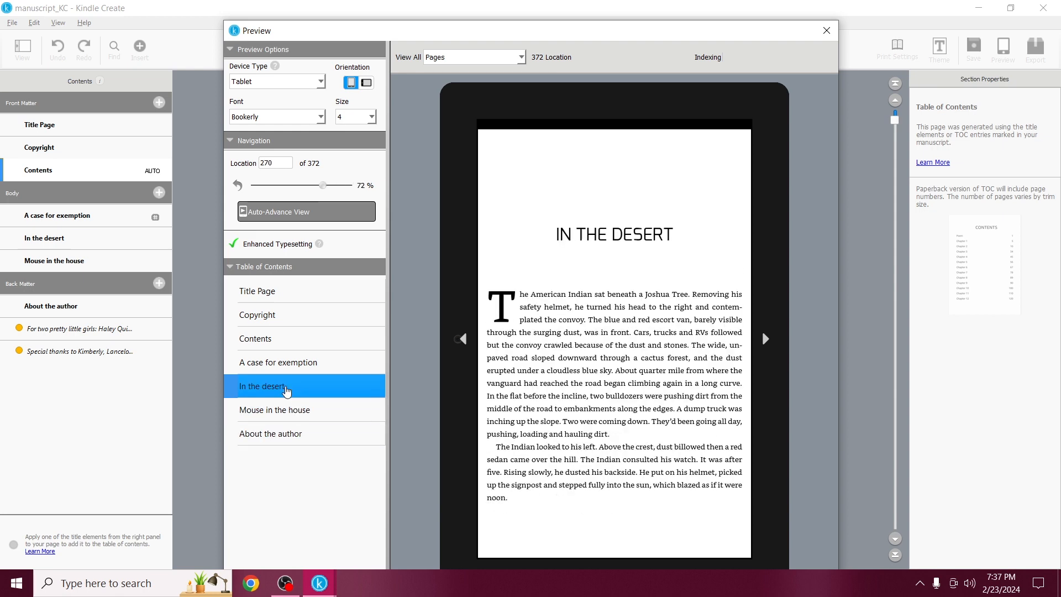
pyautogui.click(286, 371)
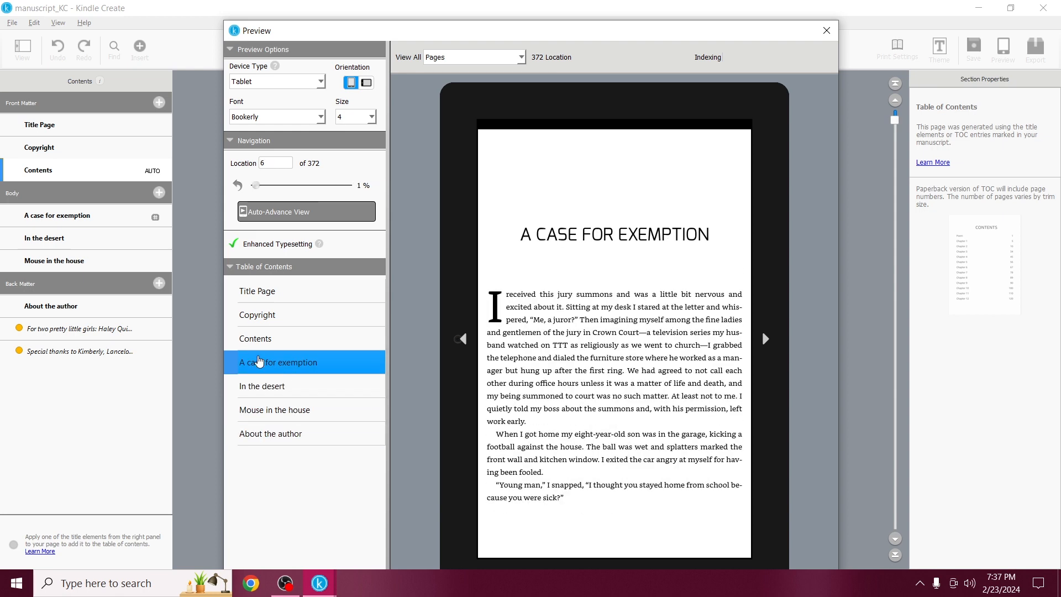
pyautogui.click(258, 340)
pyautogui.click(266, 317)
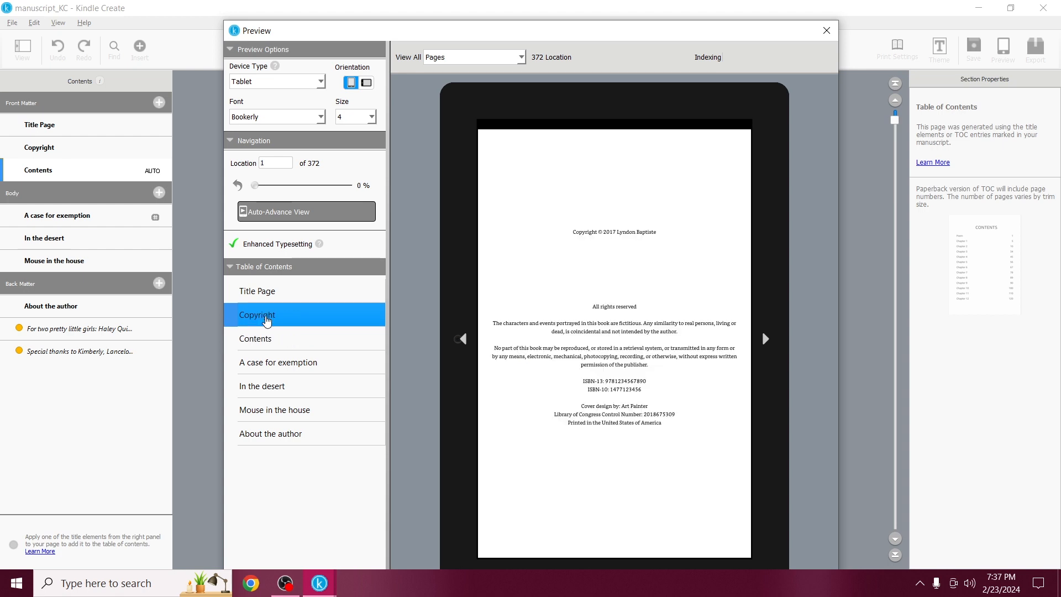
pyautogui.click(269, 291)
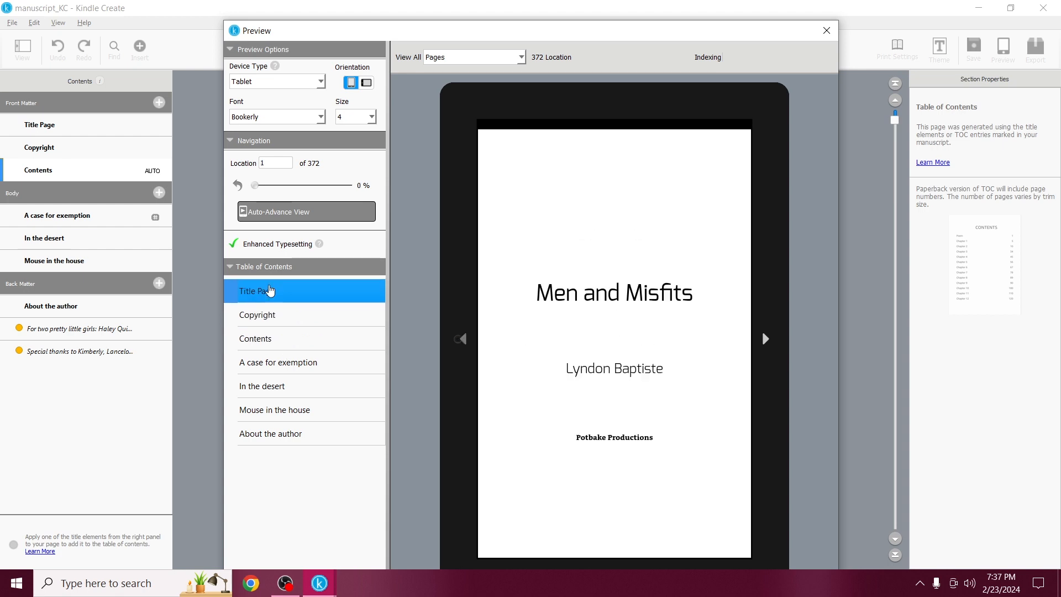
pyautogui.click(264, 349)
pyautogui.press('Escape')
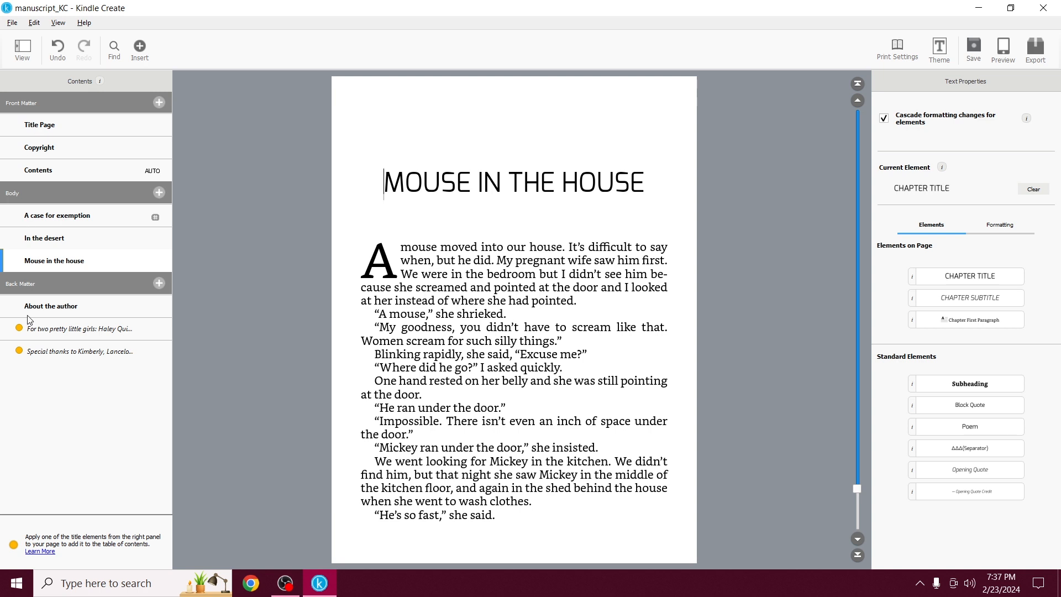
# Open the dedication page in the back matter and save the project.
pyautogui.click(54, 328)
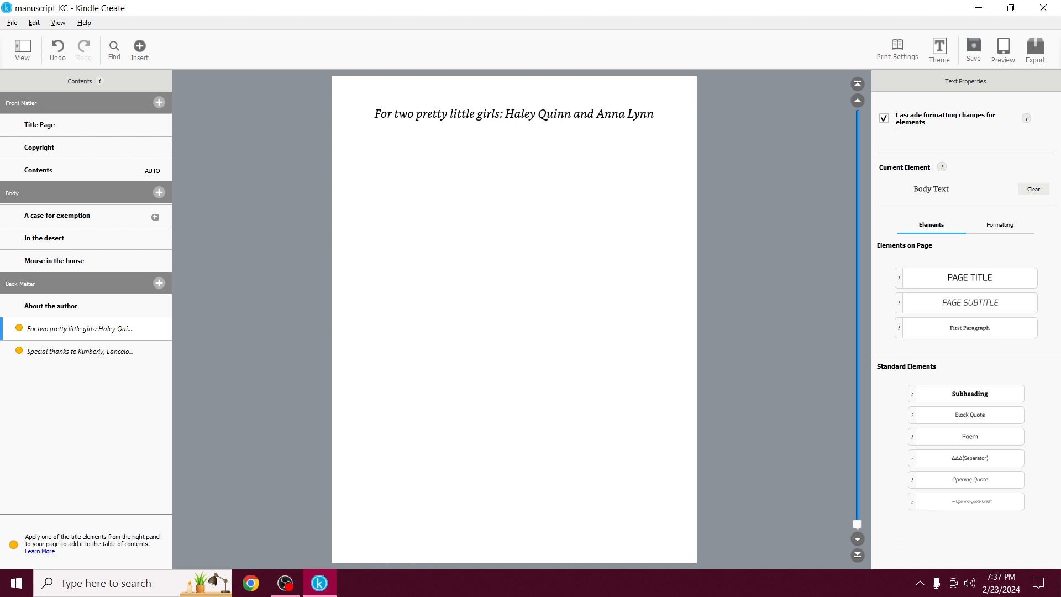
pyautogui.click(974, 49)
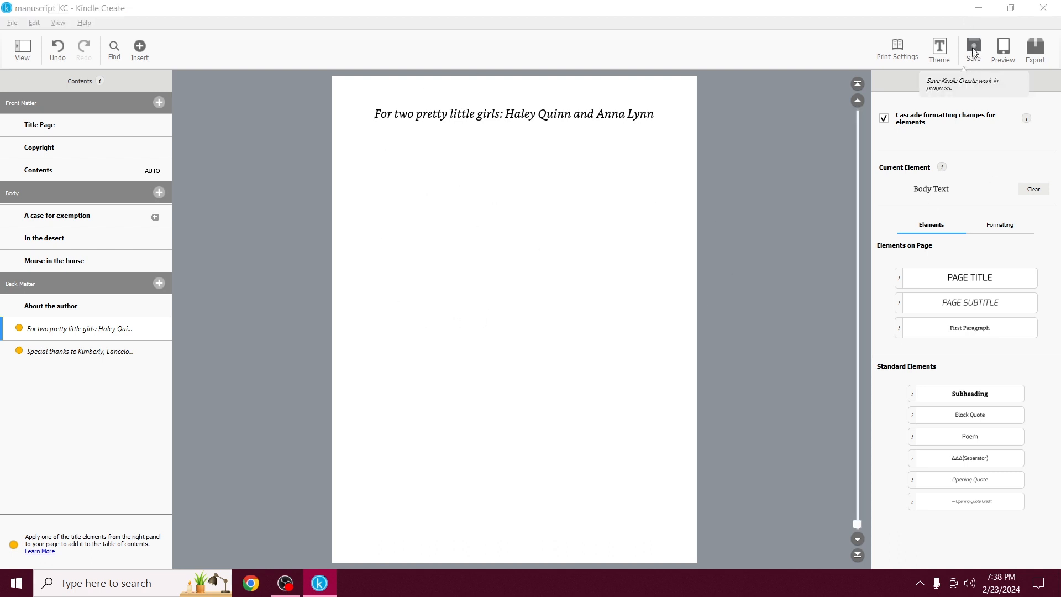
# Check the copyright and title pages and open the export format options for the book.
pyautogui.click(95, 149)
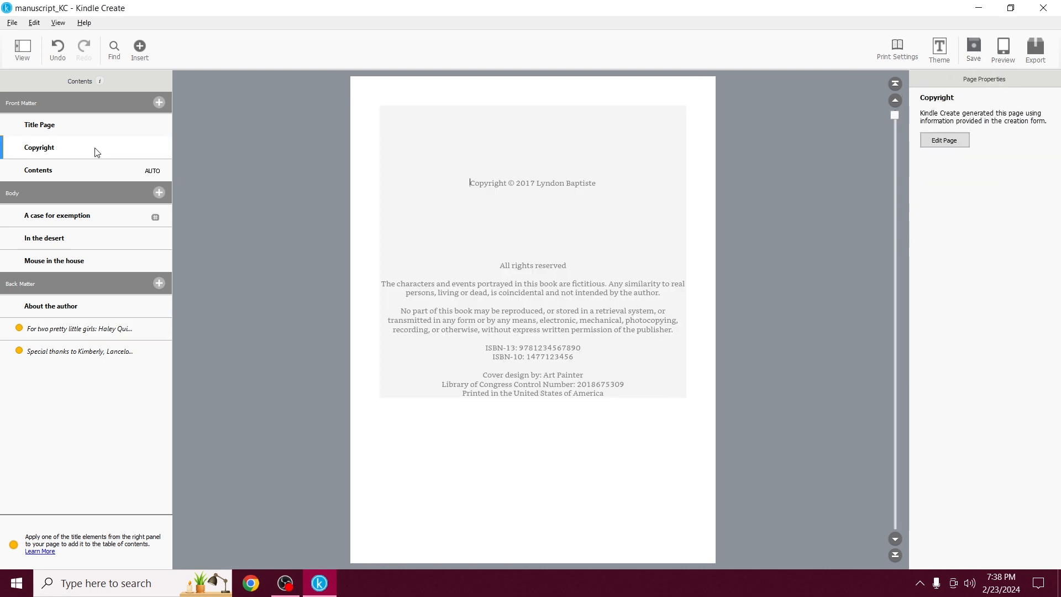
pyautogui.click(89, 124)
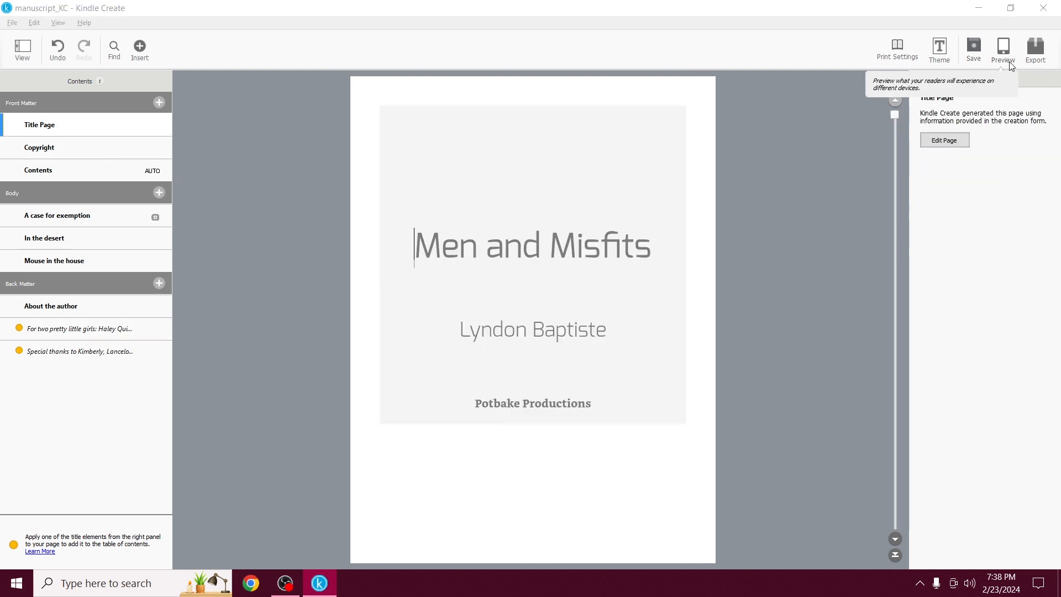
pyautogui.click(1035, 49)
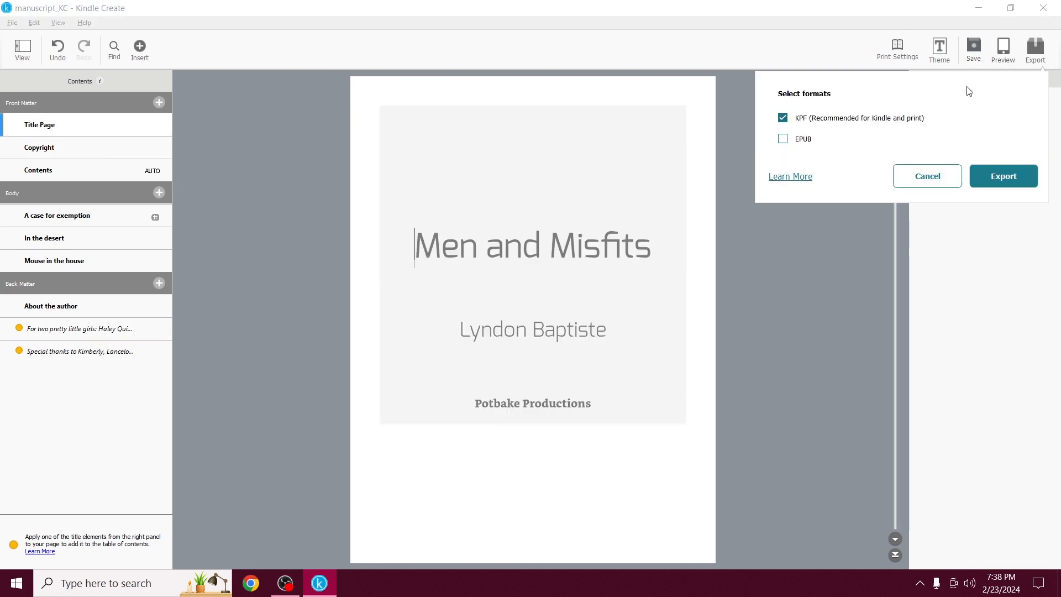